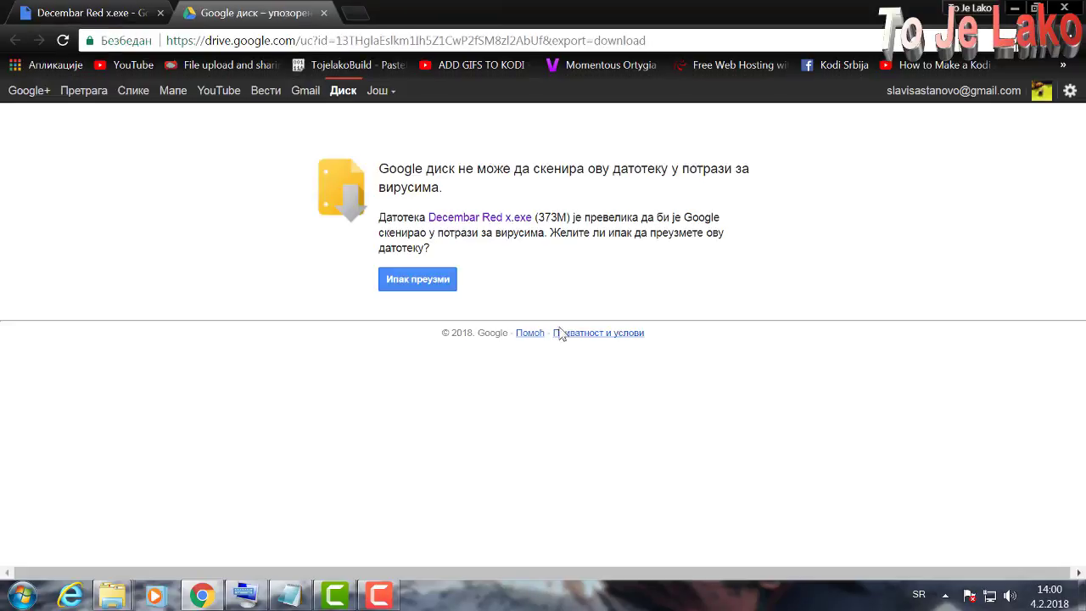
# Download Decembar Red x.exe from Google Drive despite the missing virus scan and close the warning page
pyautogui.click(428, 285)
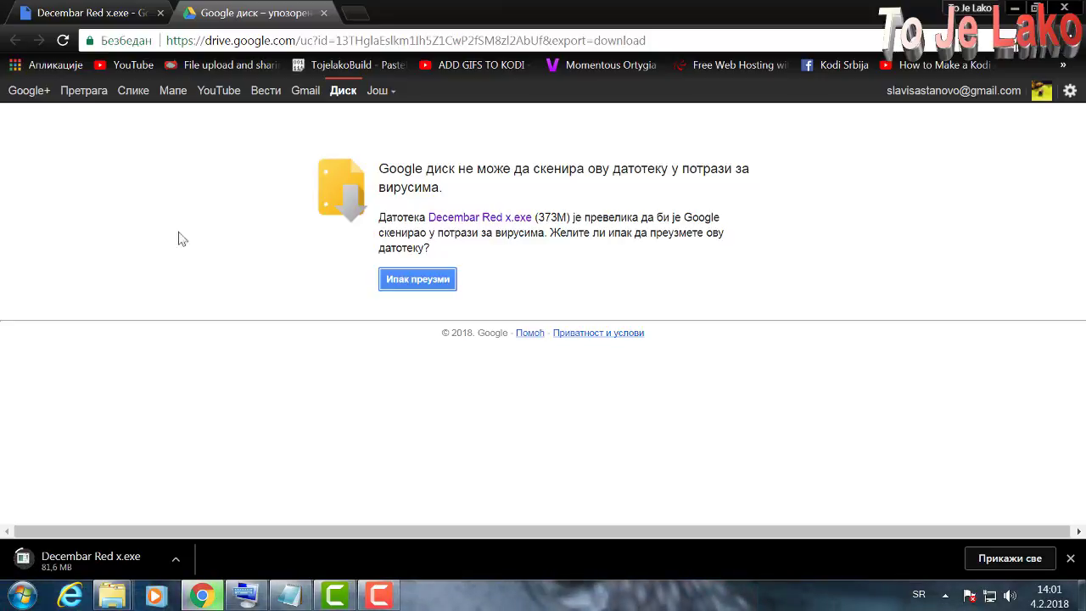
pyautogui.click(324, 12)
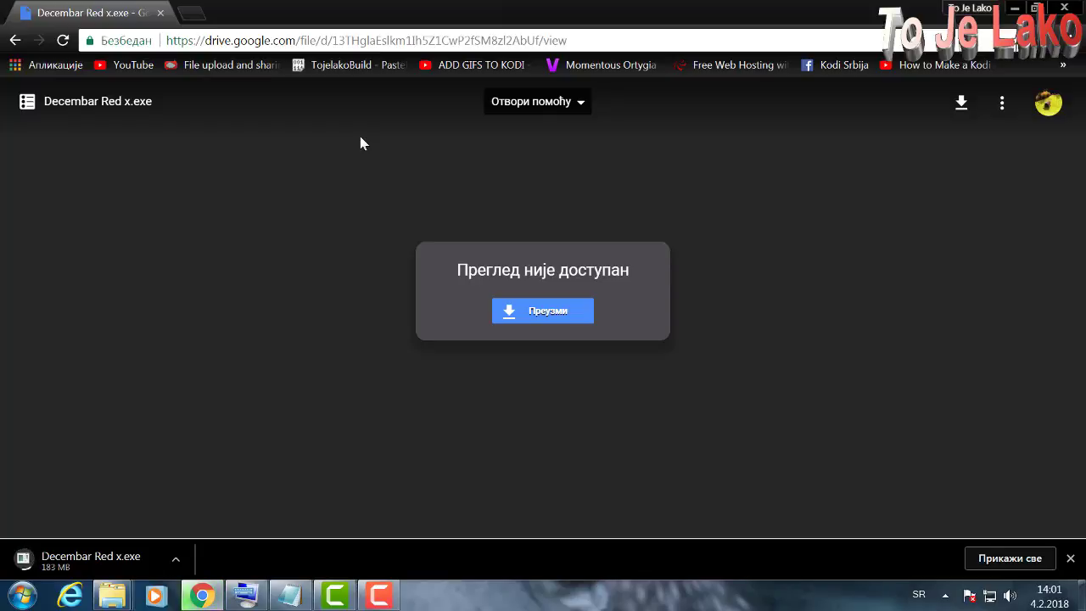
# Close the open Pictures, Tojelako Repository and Local Disk (C:) folder windows
pyautogui.moveTo(109, 604)
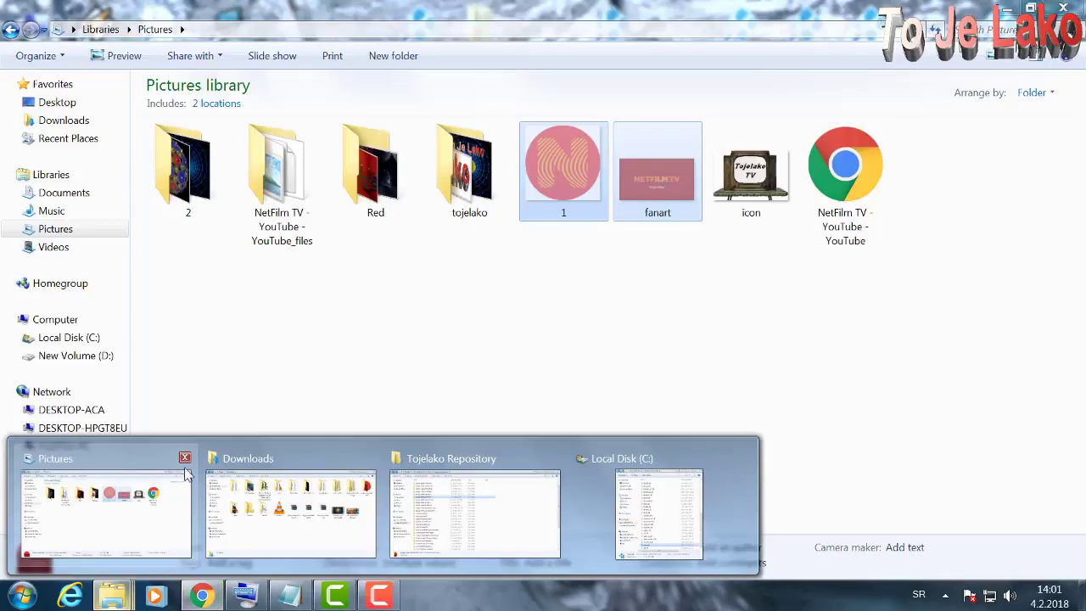
pyautogui.click(185, 459)
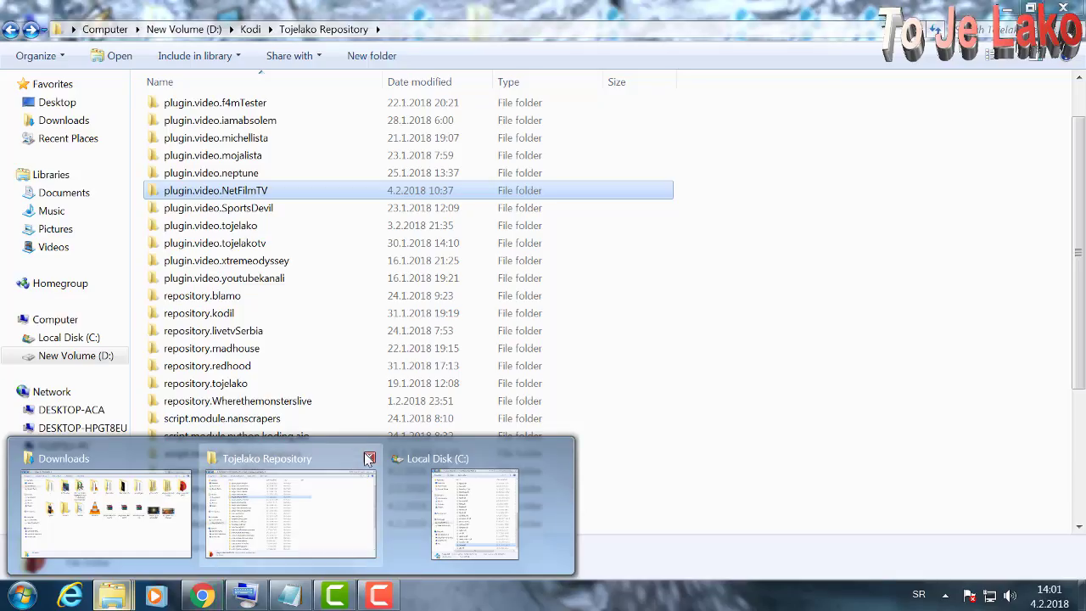
pyautogui.click(367, 458)
pyautogui.click(367, 458)
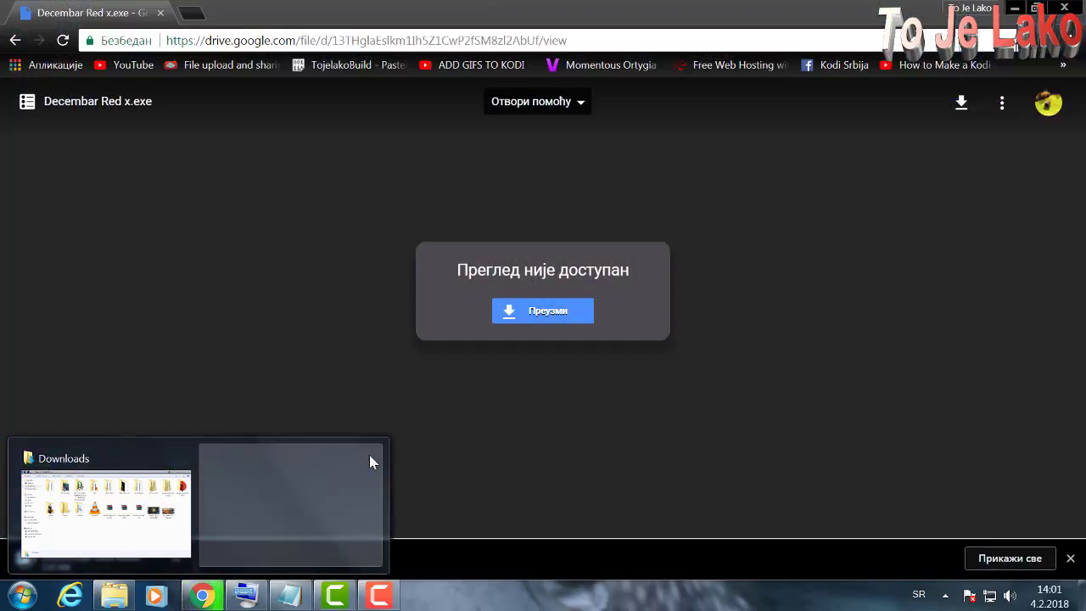
# Look in the Downloads folder for the file being downloaded and check its progress in the browser
pyautogui.click(168, 528)
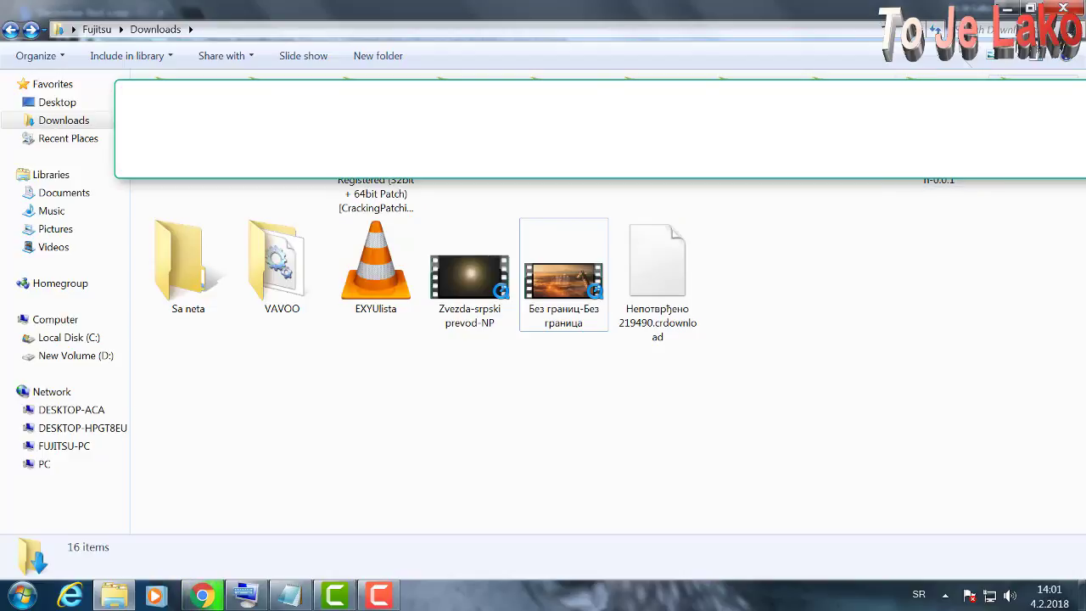
pyautogui.click(10, 30)
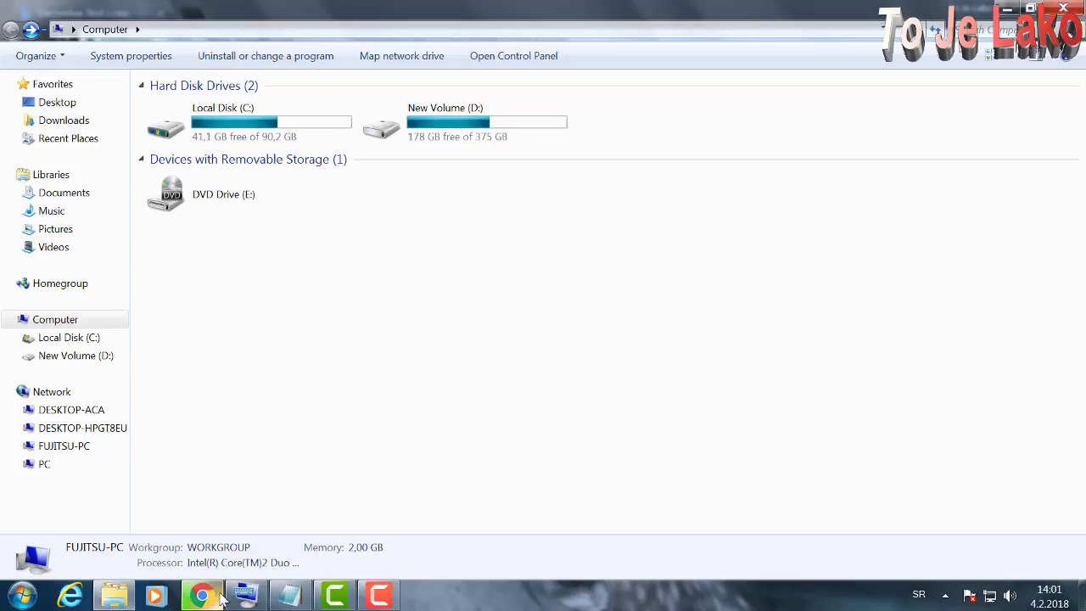
pyautogui.hotkey('alt', 'Tab')
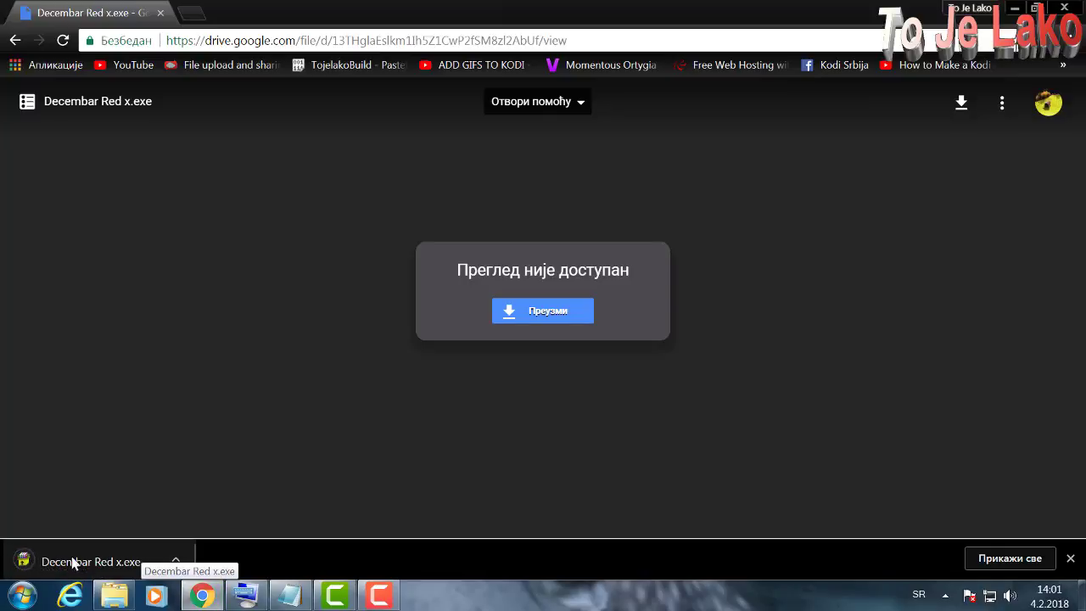
# Return to the Downloads folder and copy the Decembar Red x application
pyautogui.click(1034, 7)
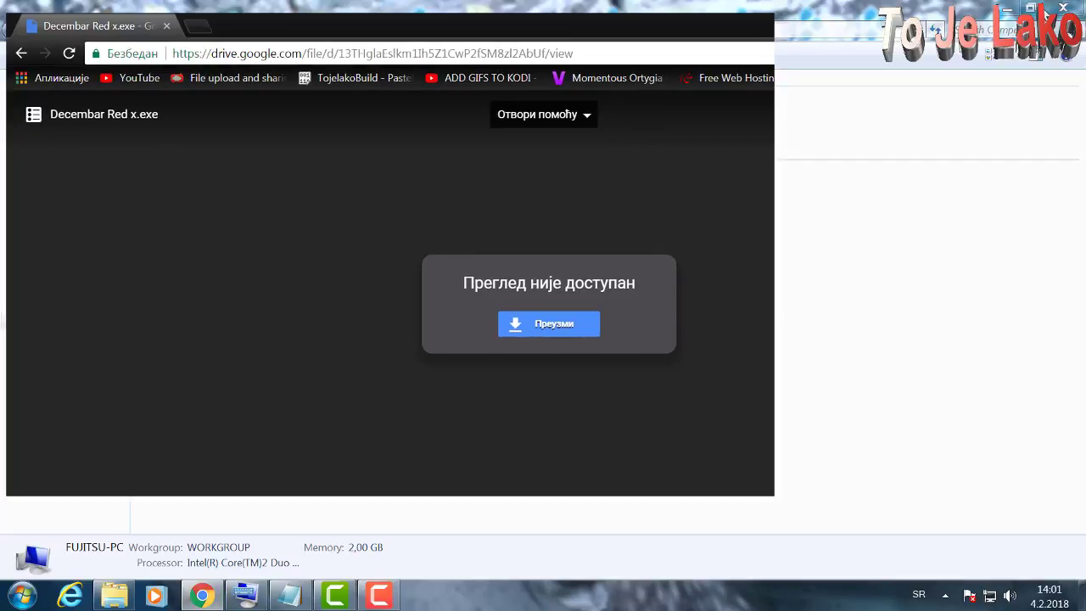
pyautogui.click(889, 208)
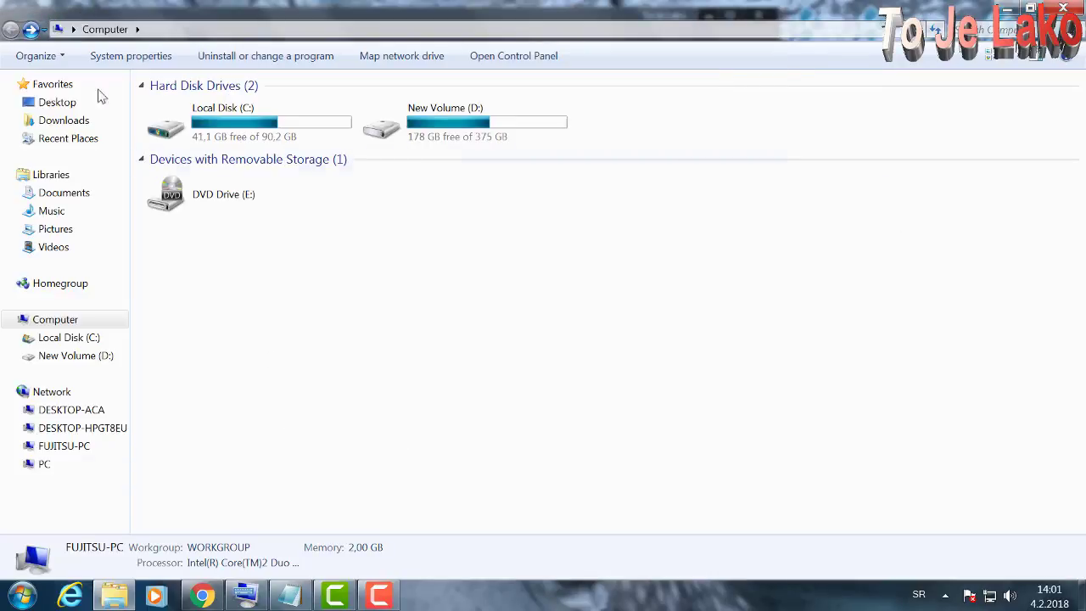
pyautogui.click(61, 121)
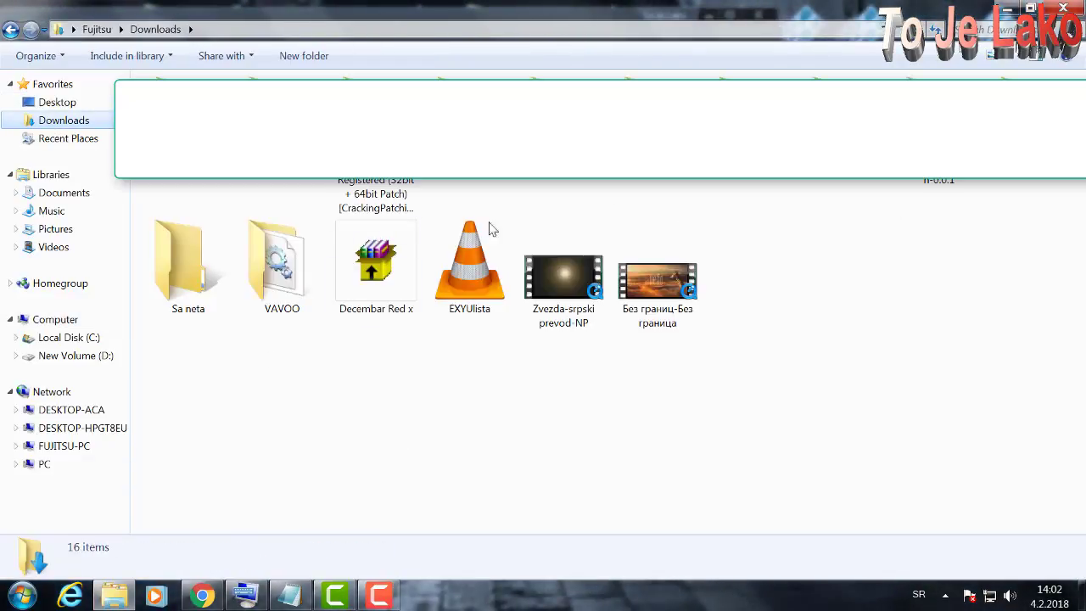
pyautogui.rightClick(378, 263)
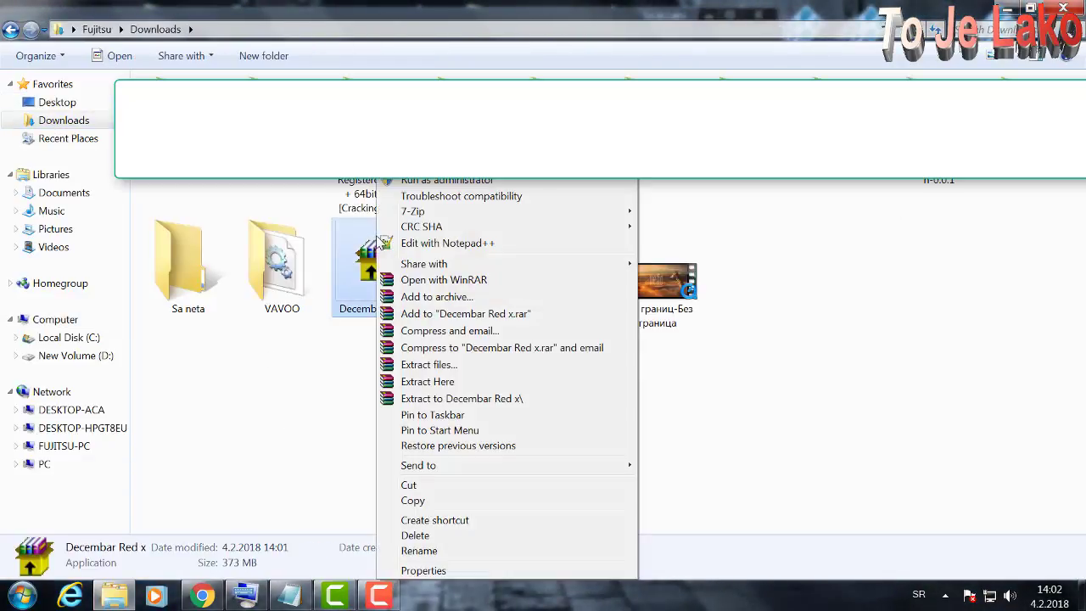
pyautogui.click(447, 501)
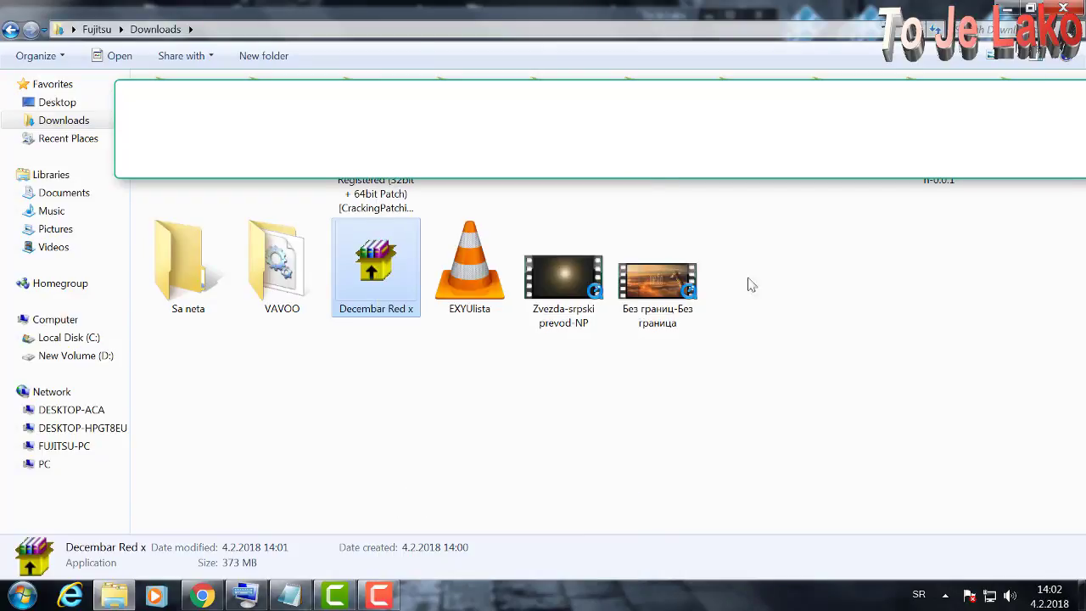
# Minimize the folder window and paste the copied Decembar Red x file onto the desktop
pyautogui.click(1007, 8)
pyautogui.click(758, 15)
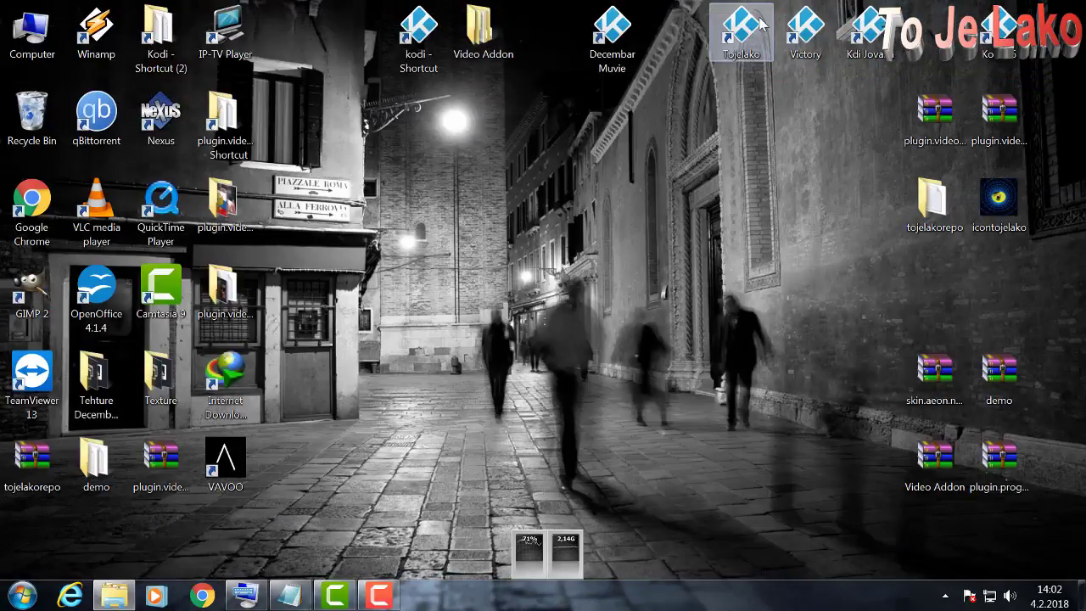
pyautogui.rightClick(438, 150)
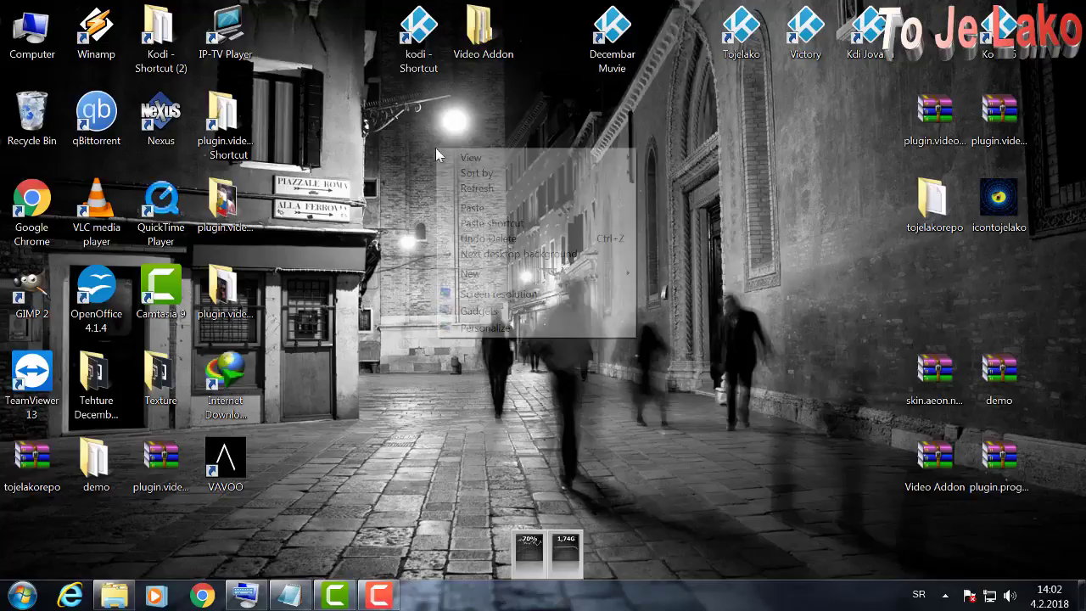
pyautogui.click(492, 209)
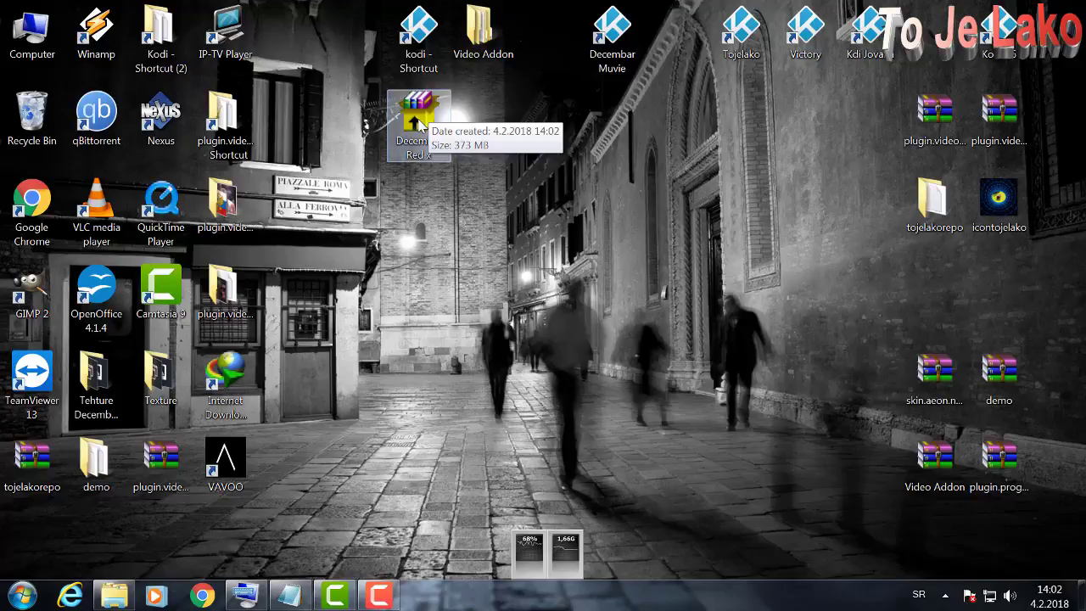
# Run Decembar Red x from the desktop and accept the unknown publisher warning
pyautogui.doubleClick(418, 119)
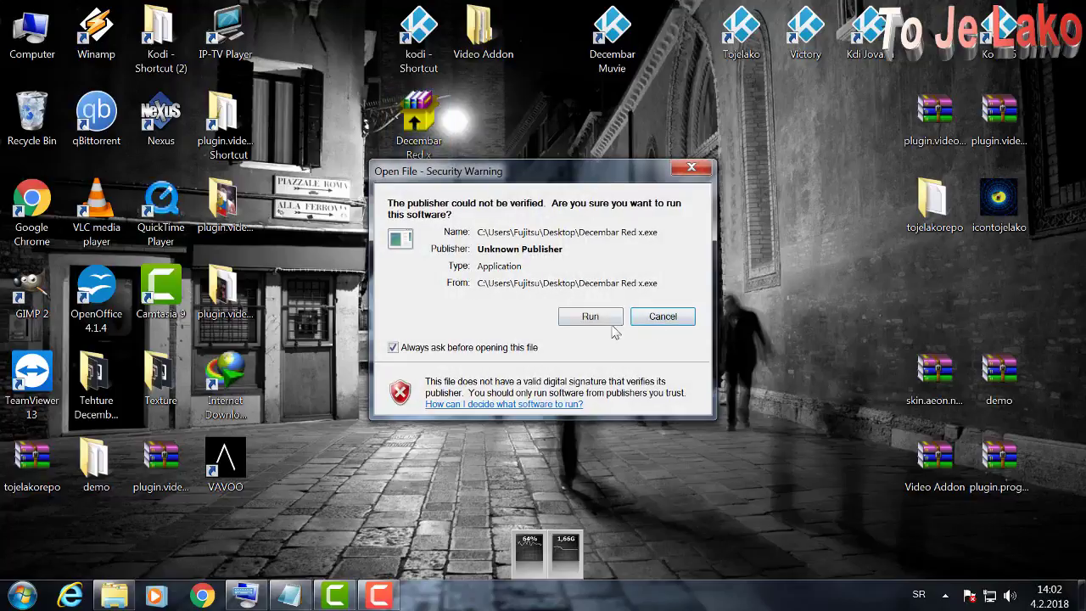
pyautogui.click(589, 317)
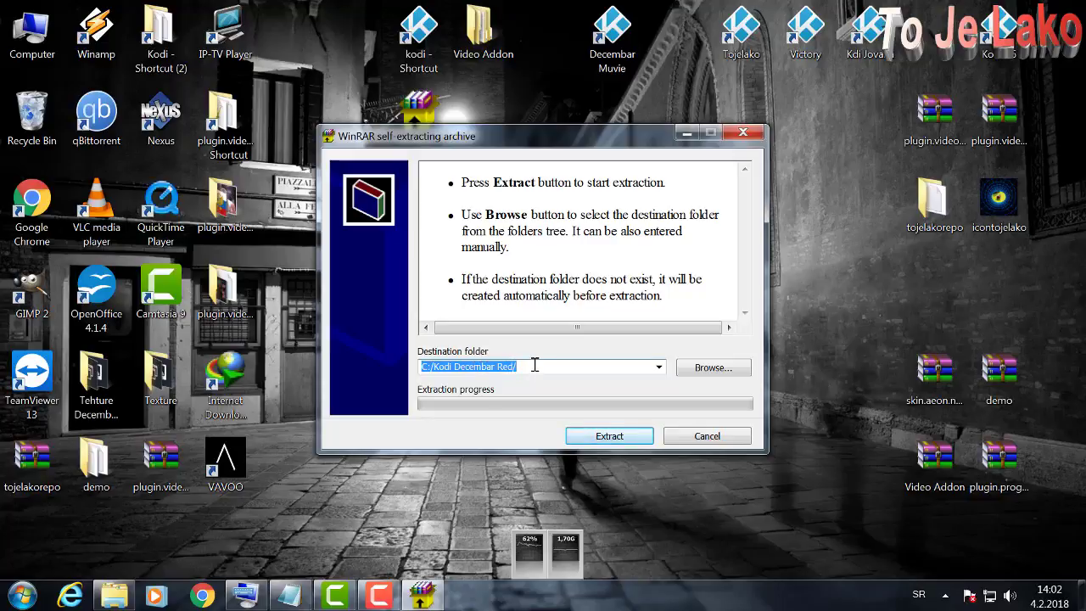
pyautogui.click(710, 373)
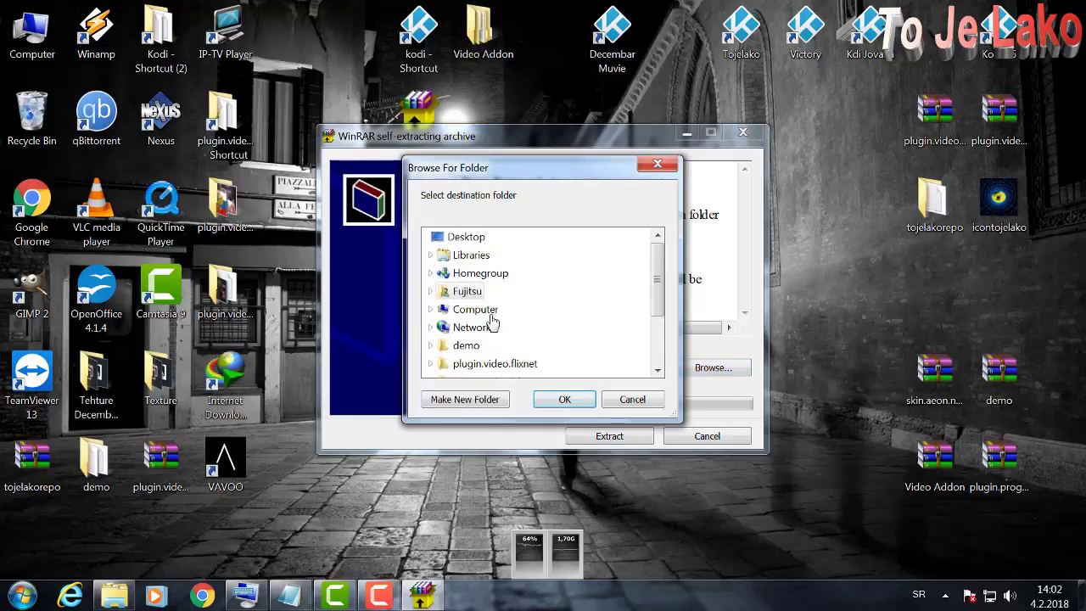
pyautogui.click(462, 242)
pyautogui.scroll(-2, 450, 281)
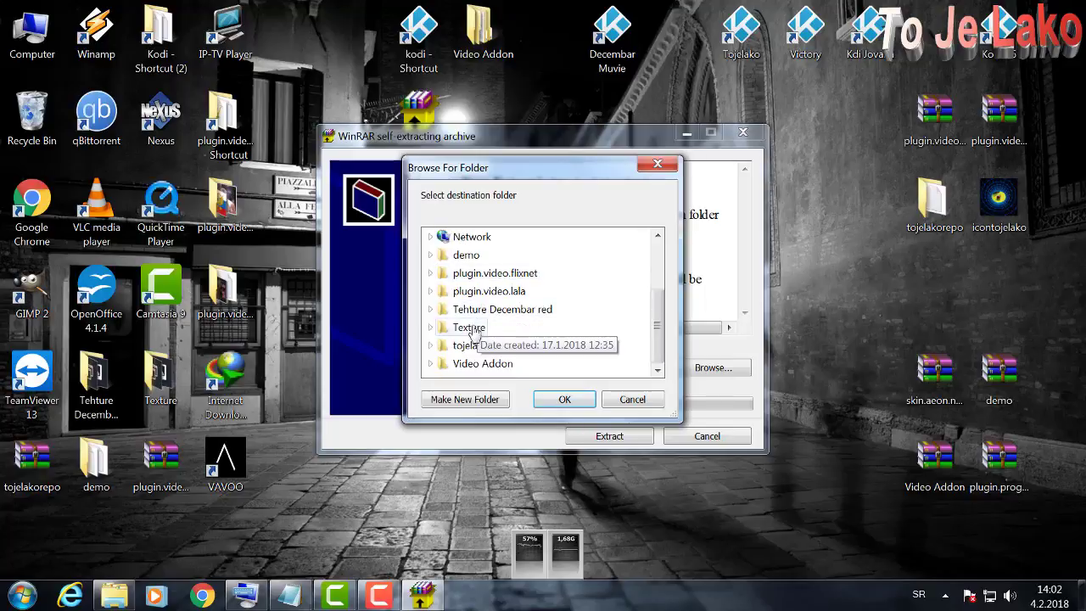
pyautogui.scroll(2, 443, 299)
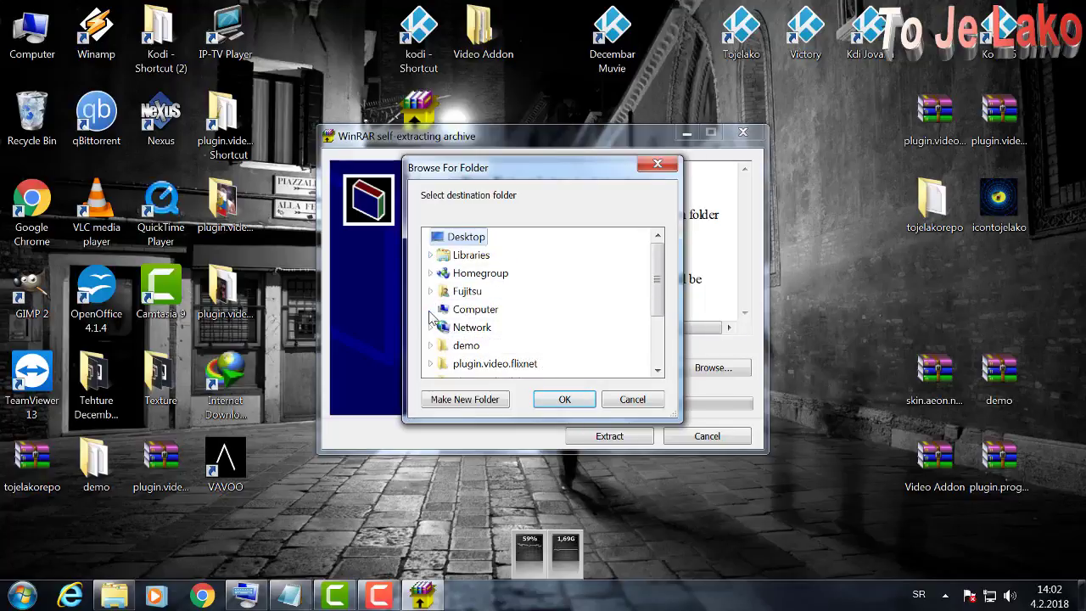
pyautogui.click(430, 309)
pyautogui.doubleClick(480, 348)
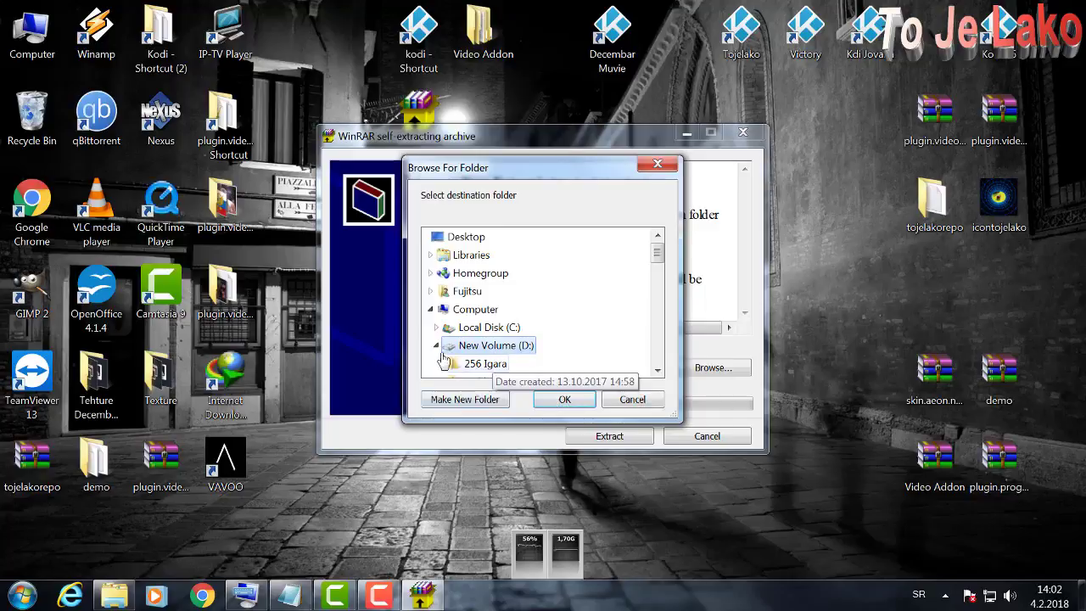
pyautogui.scroll(-3, 445, 360)
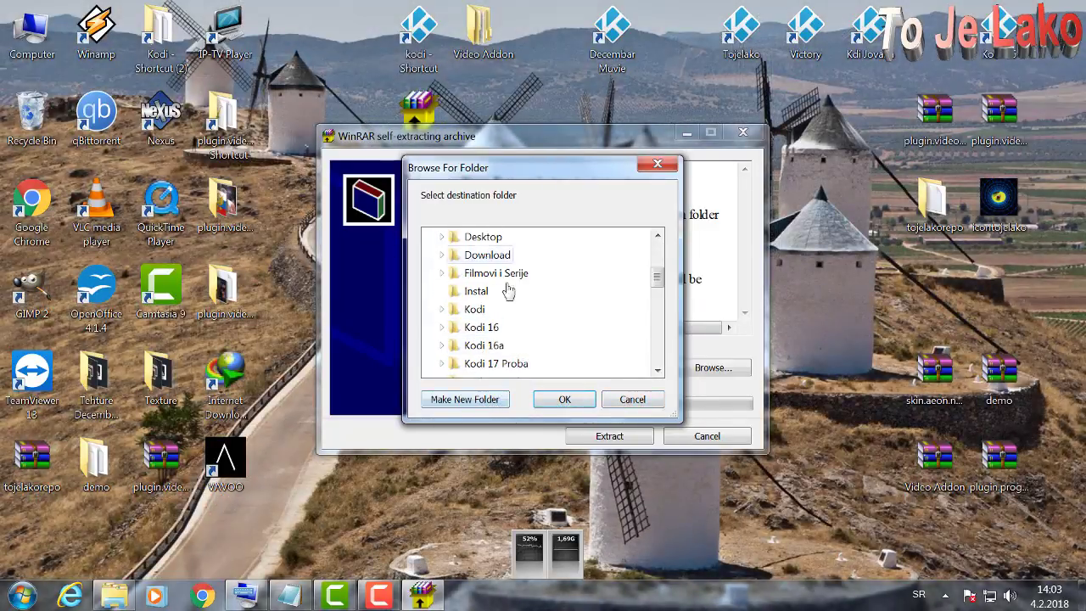
pyautogui.scroll(1, 497, 291)
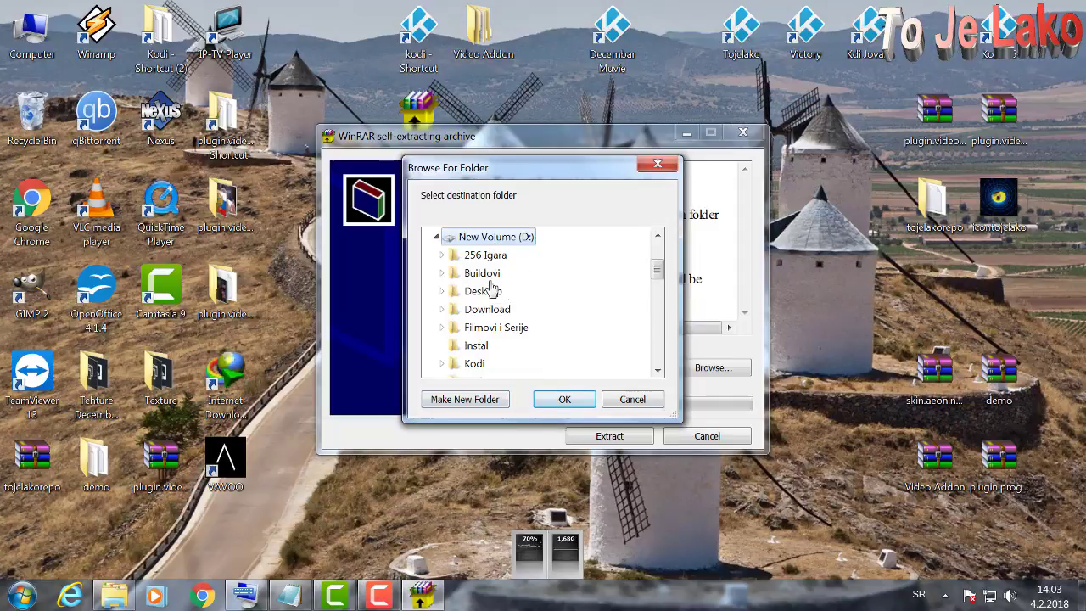
pyautogui.click(473, 400)
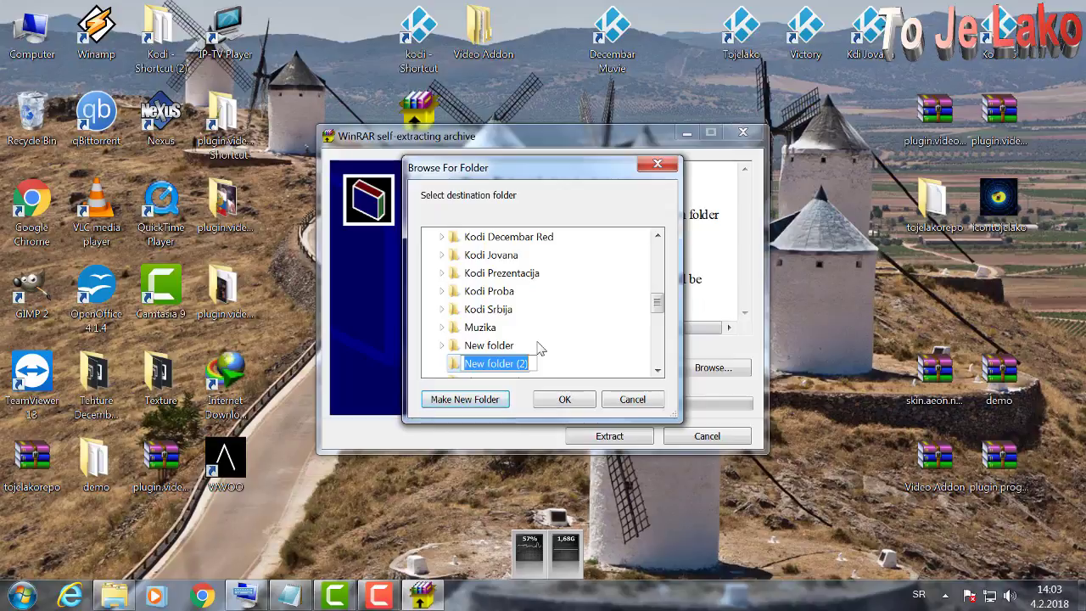
pyautogui.write('Kodi EXE')
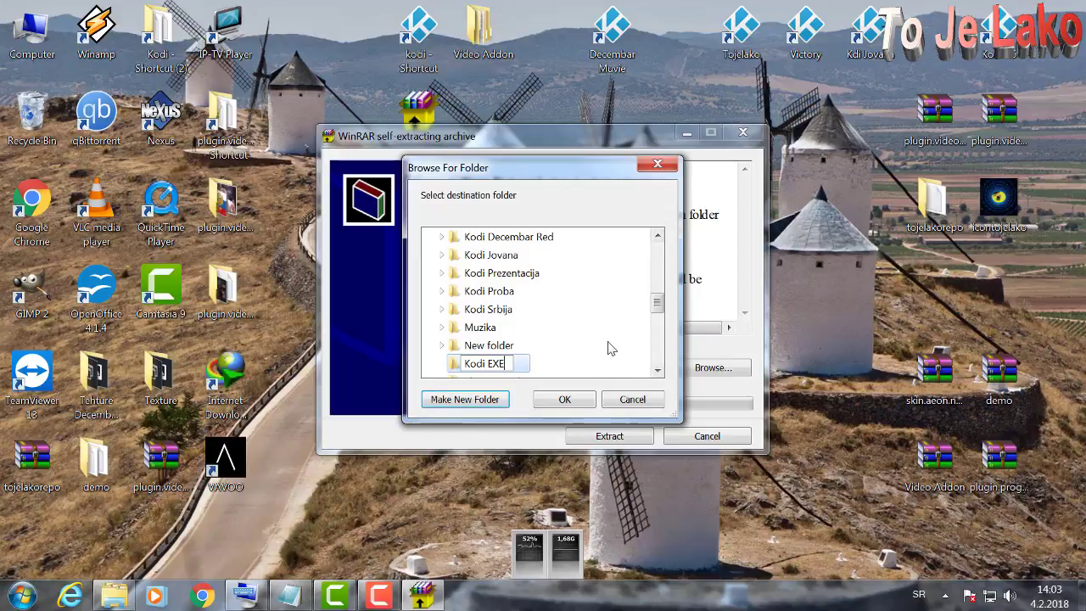
pyautogui.click(637, 404)
pyautogui.click(638, 406)
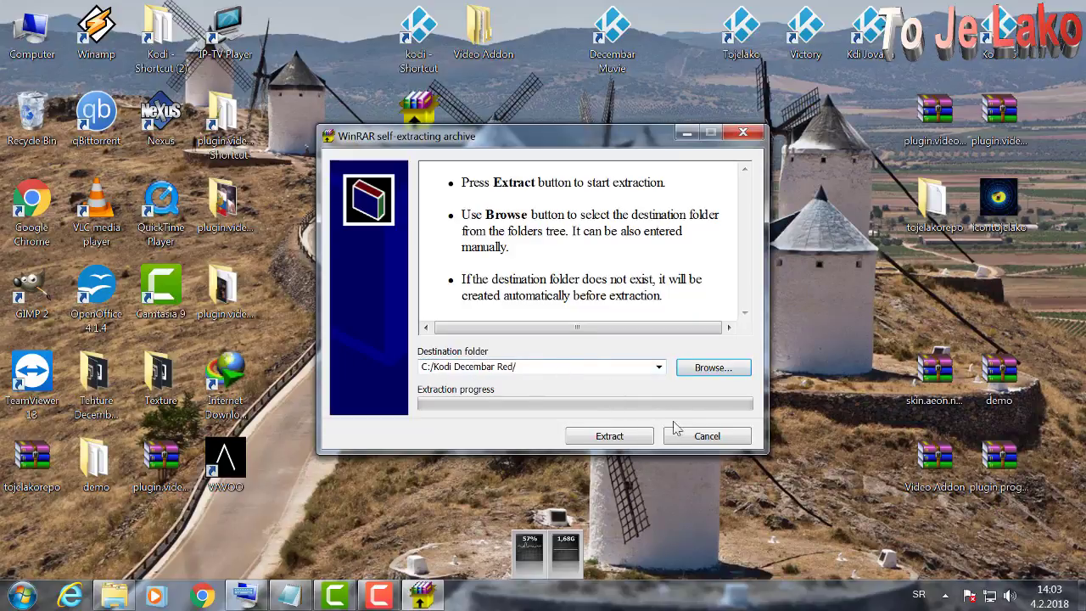
# Extract the self-extracting archive to C:/Kodi Decembar Red/ and move its window aside
pyautogui.click(625, 439)
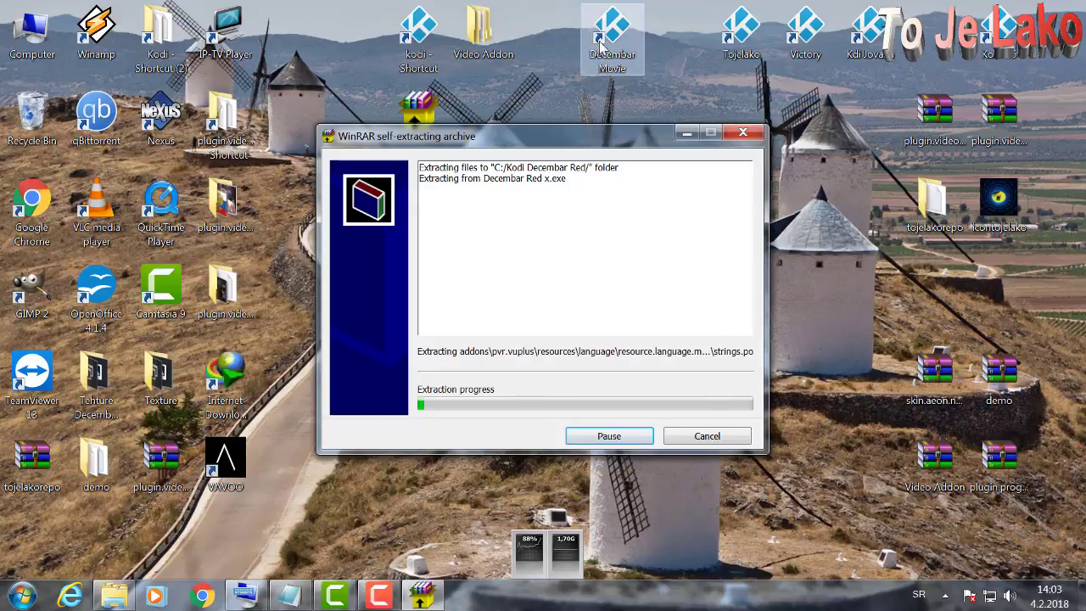
pyautogui.moveTo(544, 138); pyautogui.dragTo(736, 115)
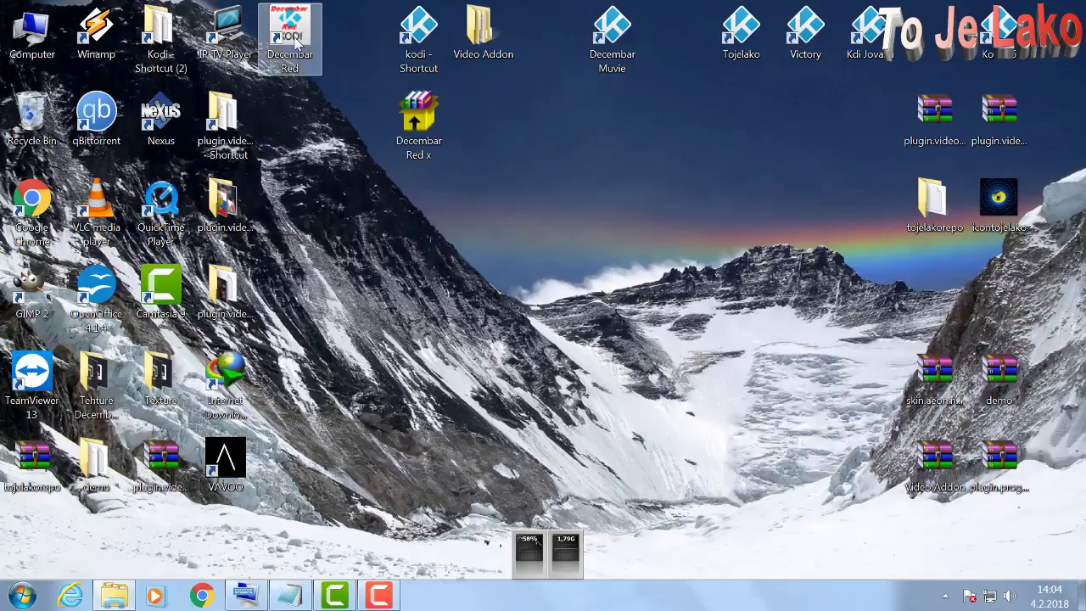
# Launch Kodi from the new Decembar Red desktop shortcut and look through the home menu entries
pyautogui.doubleClick(292, 38)
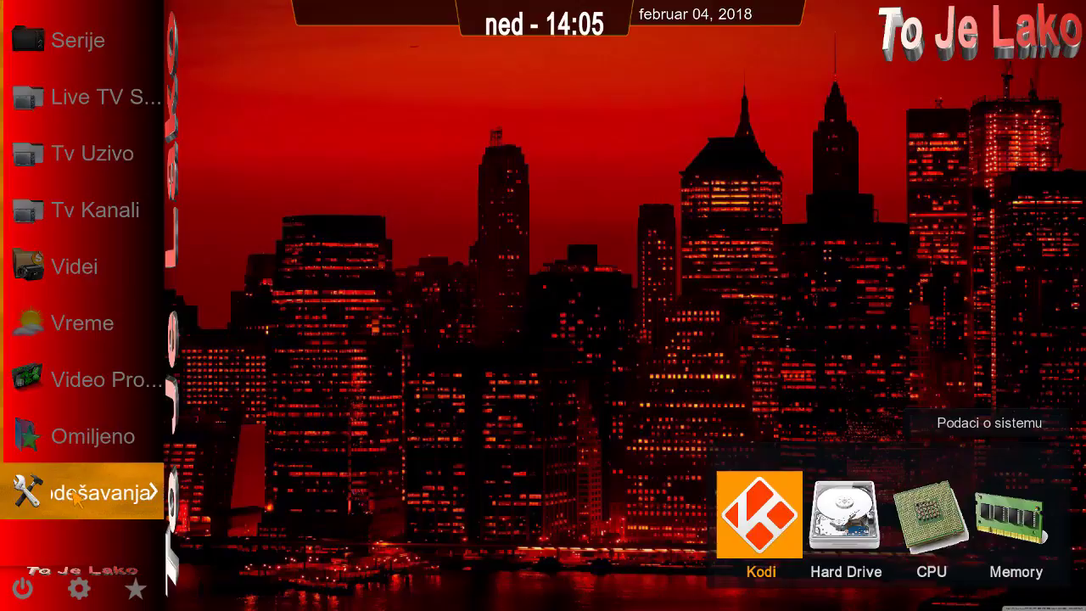
pyautogui.scroll(1, 75, 501)
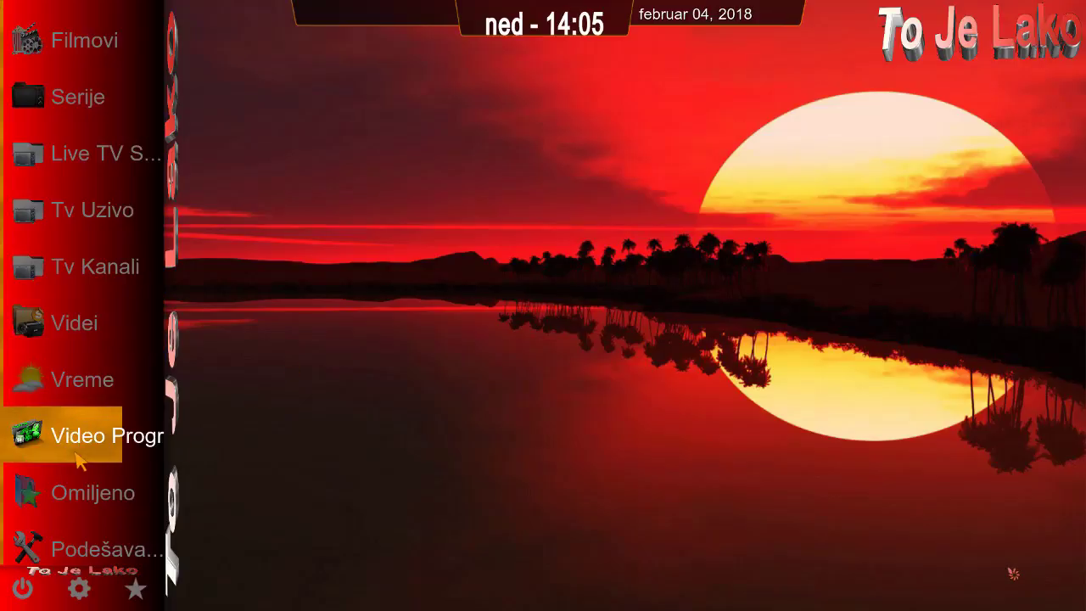
pyautogui.moveTo(116, 515)
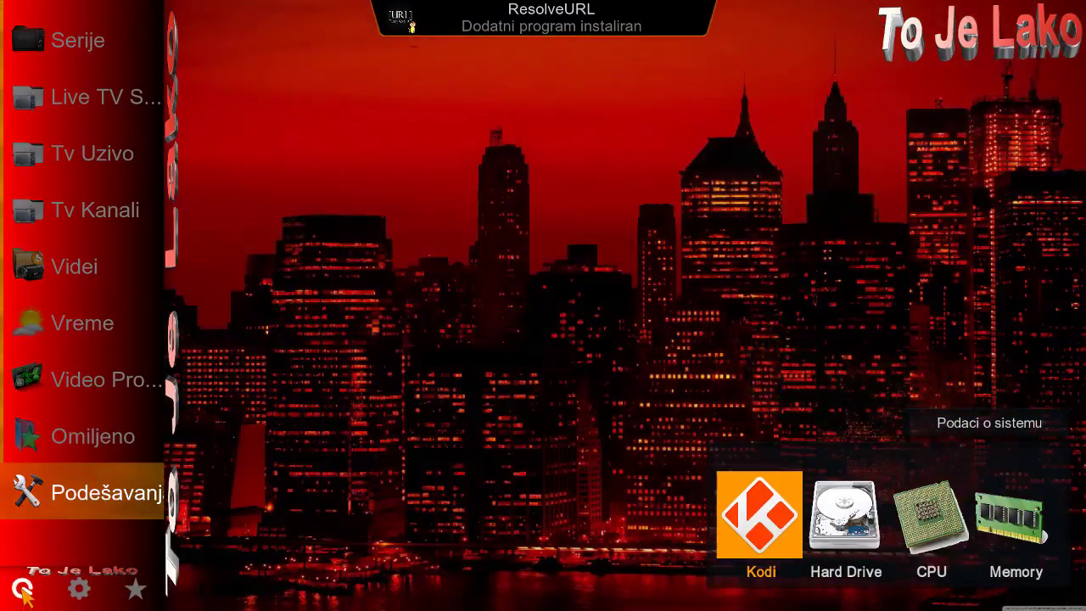
# Exit Kodi with the Izlaz option of the shutdown menu
pyautogui.click(23, 588)
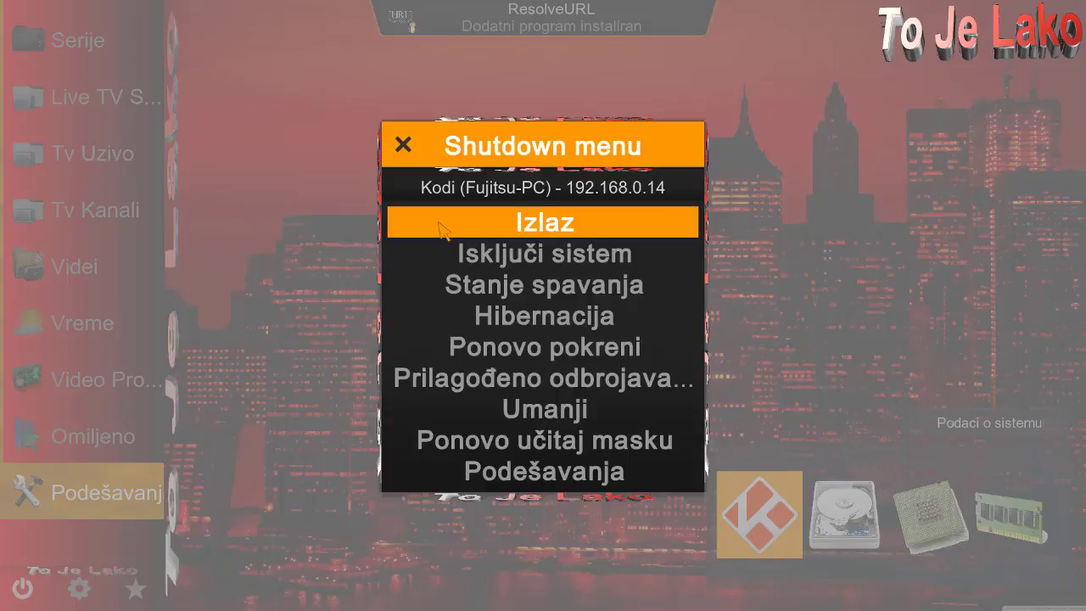
pyautogui.click(440, 229)
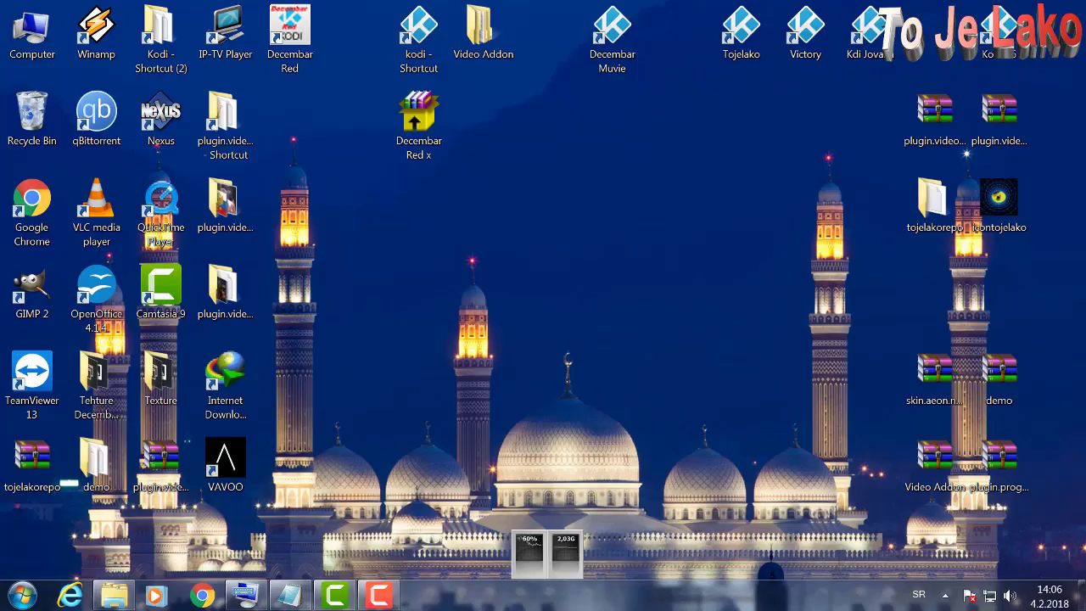
# Rename the Decembar Red desktop shortcut to Decembar Red 1
pyautogui.rightClick(309, 39)
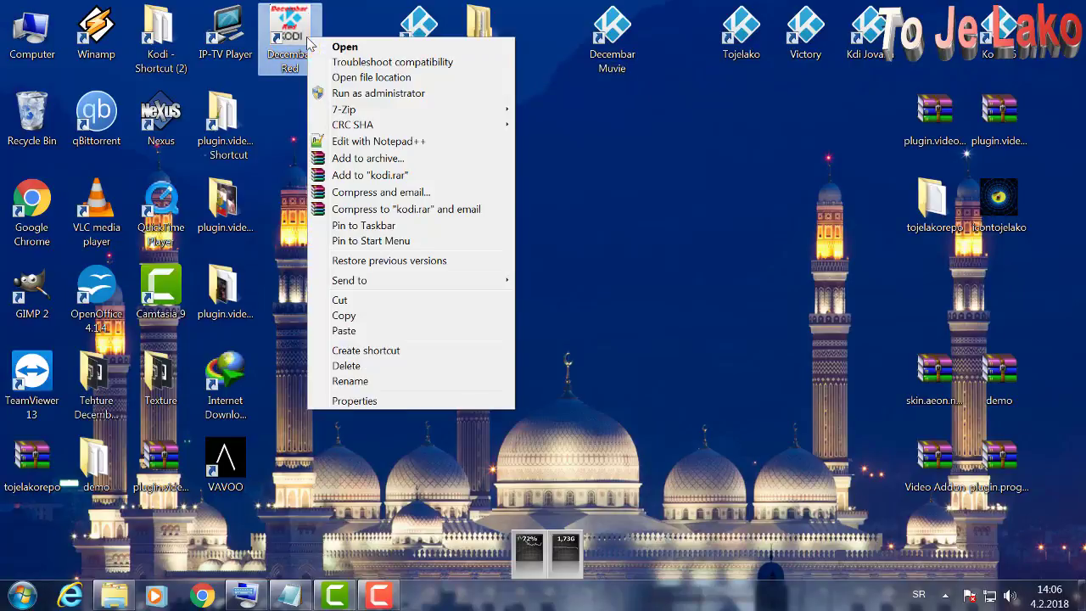
pyautogui.click(369, 383)
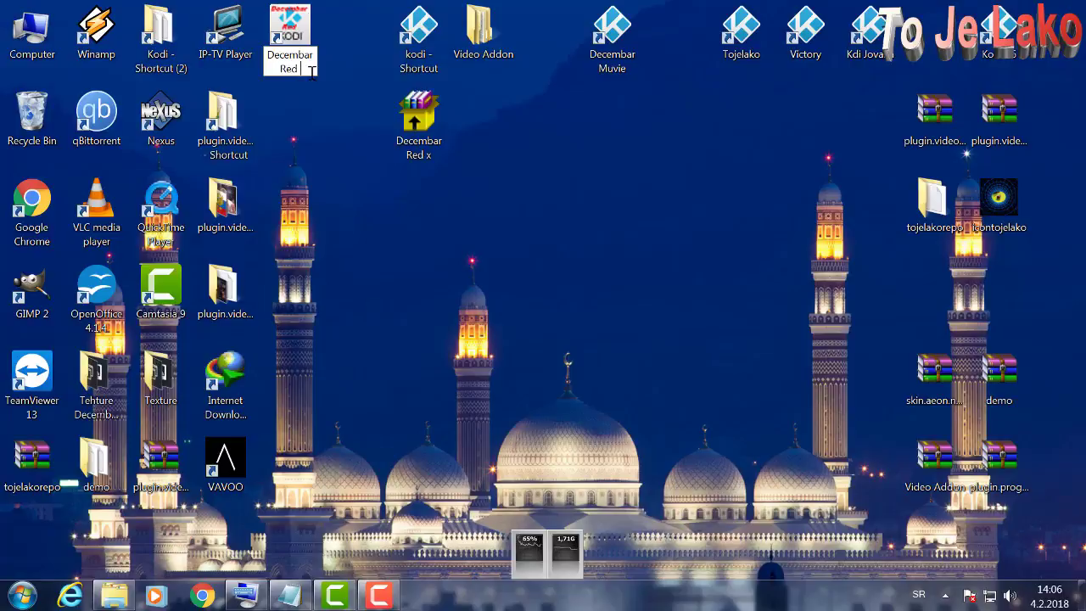
pyautogui.write('1')
pyautogui.press('Return')
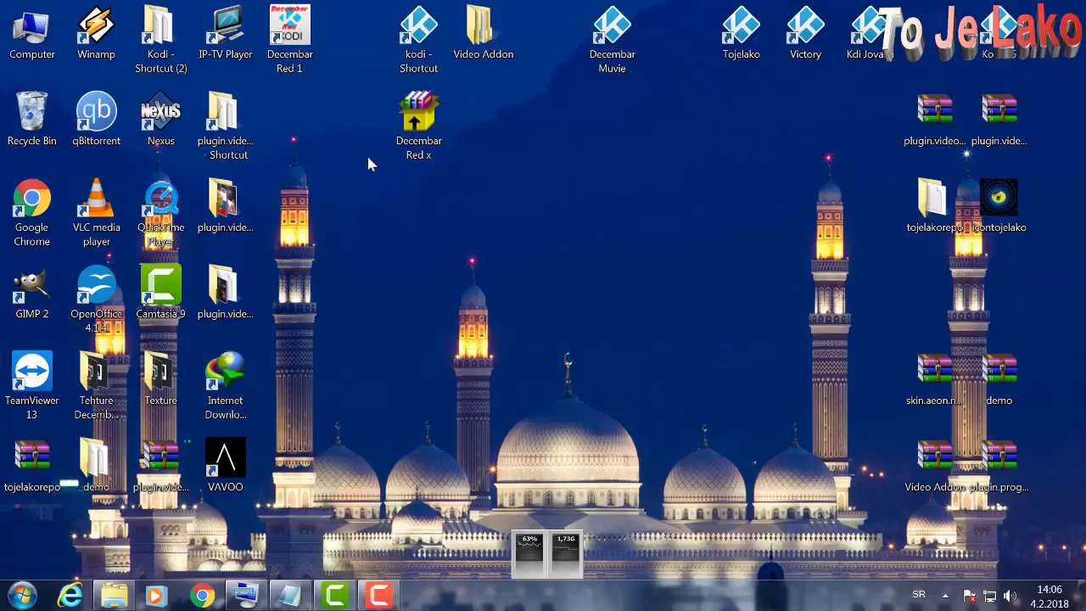
# Run Decembar Red x from the desktop again, accept the unknown publisher warning, and keep C:/Kodi Decembar Red/ as the destination folder
pyautogui.click(410, 136)
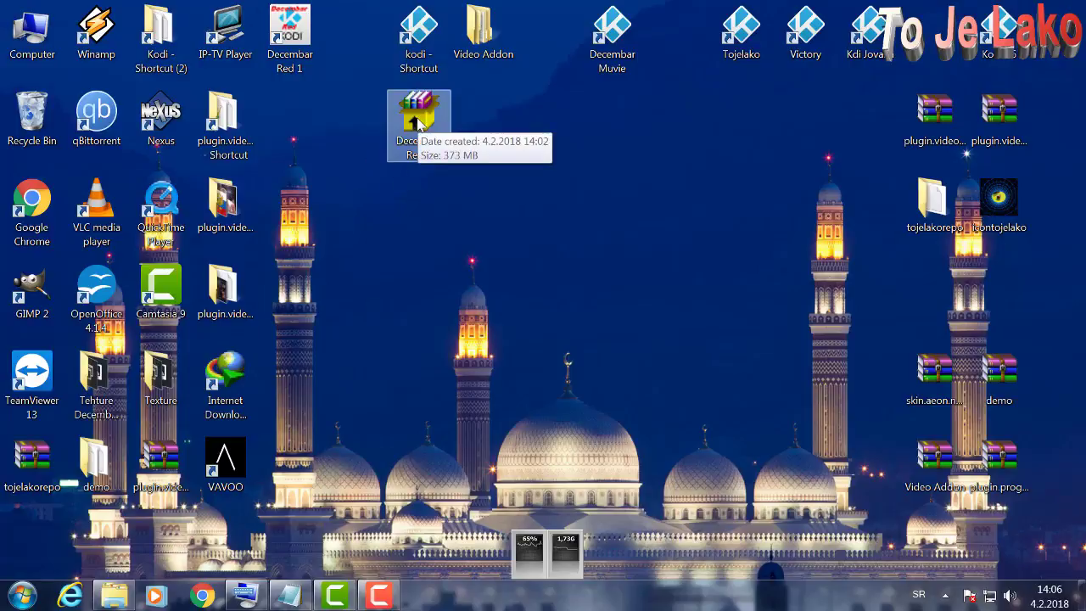
pyautogui.doubleClick(420, 123)
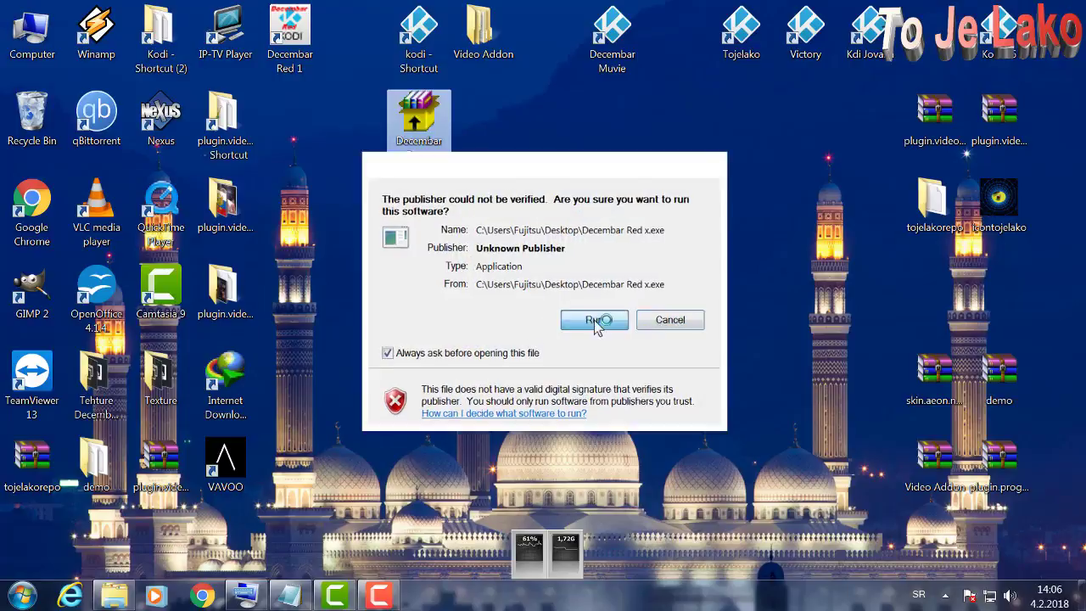
pyautogui.click(593, 317)
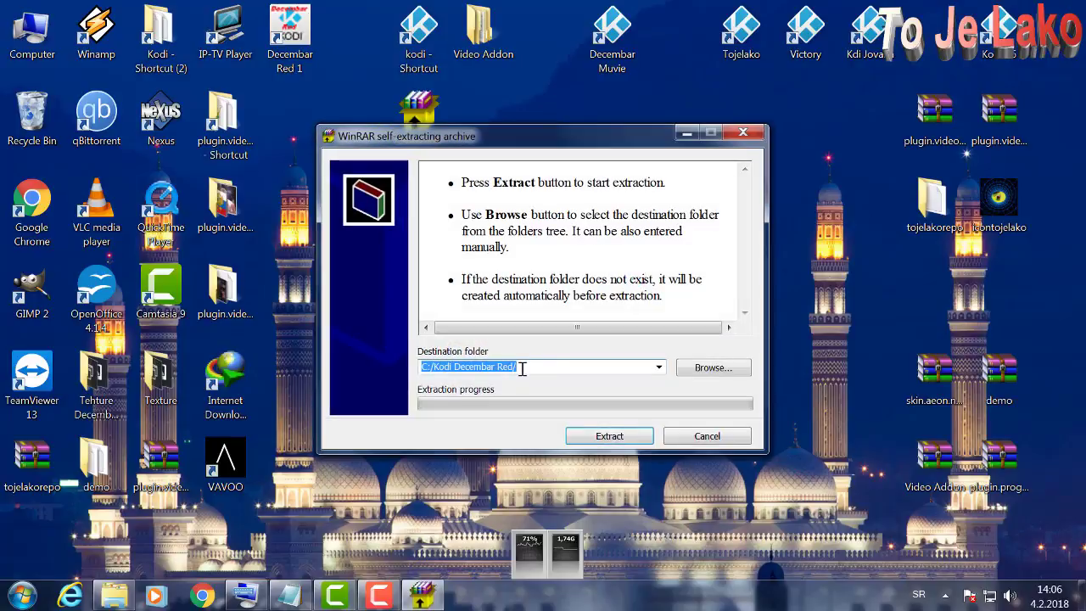
pyautogui.click(530, 364)
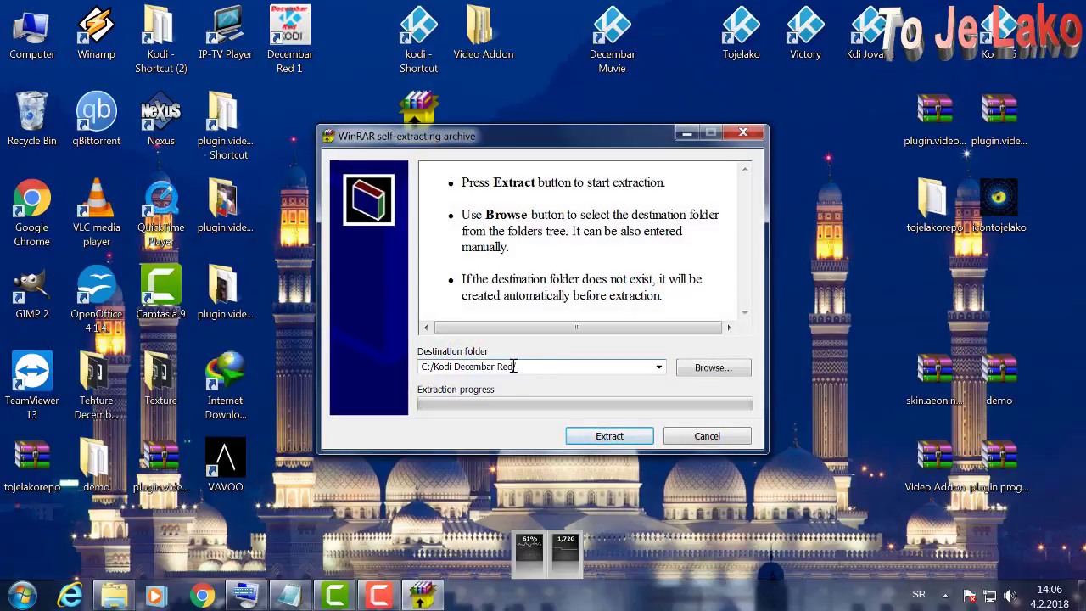
pyautogui.write('/')
# Browse for the extraction destination and create a new folder named Decembar Exe on New Volume (D:)
pyautogui.click(706, 370)
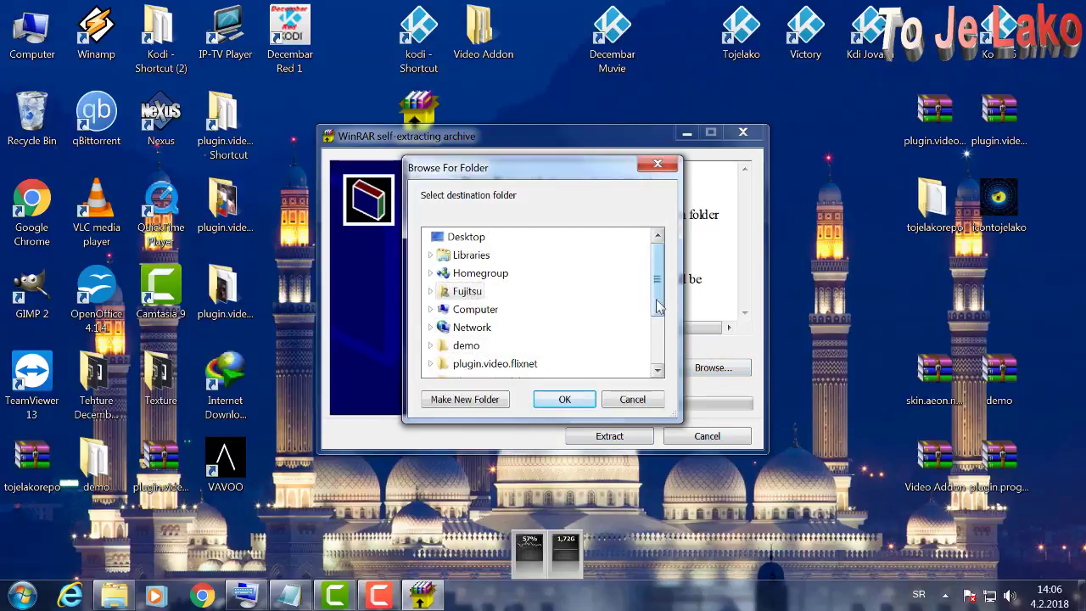
pyautogui.moveTo(658, 305); pyautogui.dragTo(656, 361)
pyautogui.scroll(1, 521, 311)
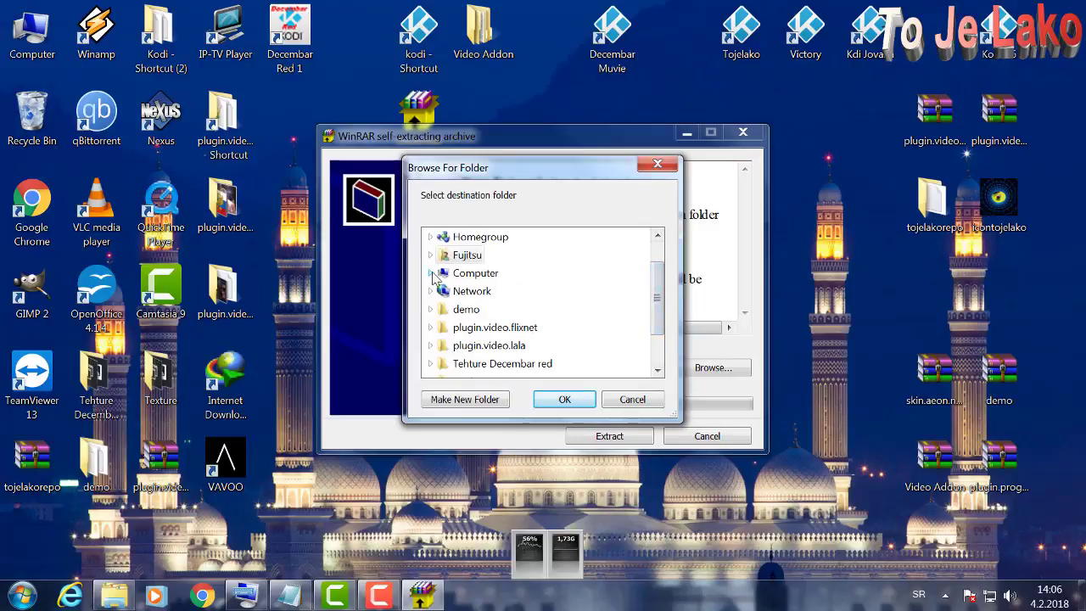
pyautogui.click(433, 274)
pyautogui.scroll(1, 492, 339)
pyautogui.doubleClick(497, 346)
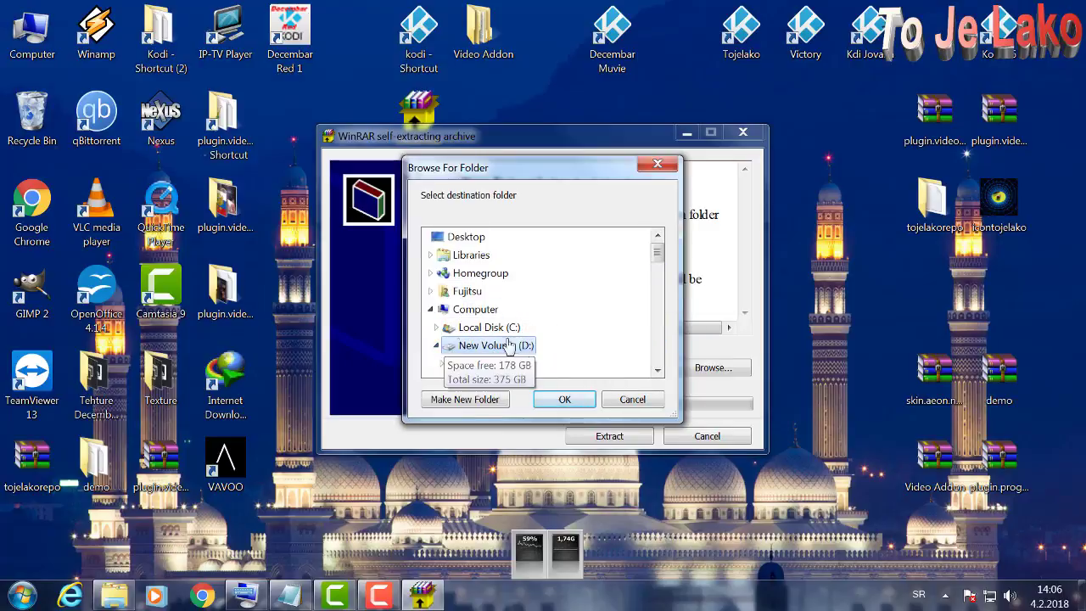
pyautogui.scroll(-2, 532, 346)
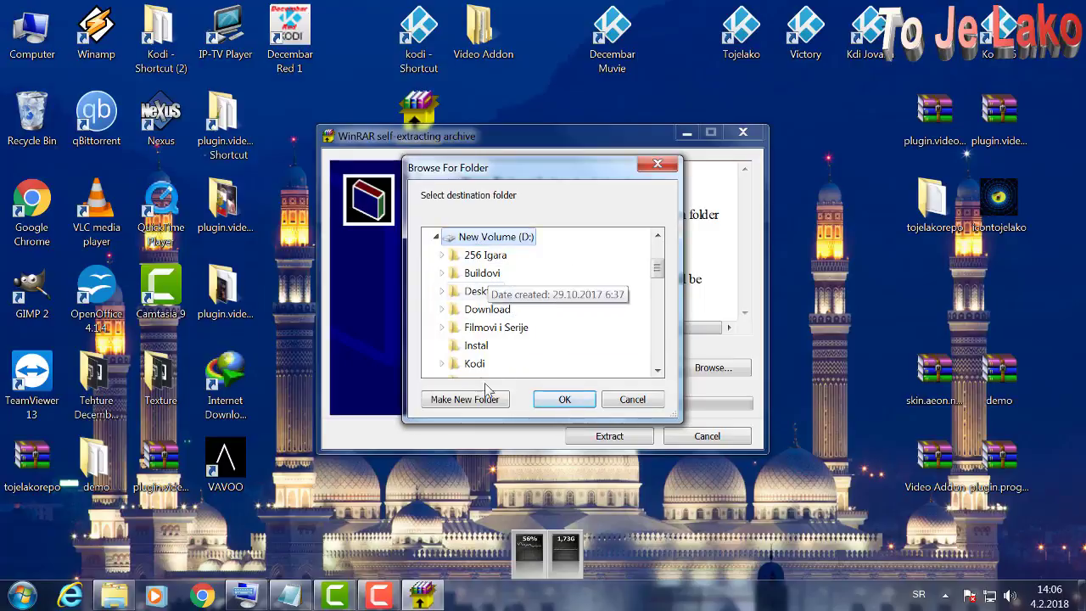
pyautogui.click(488, 399)
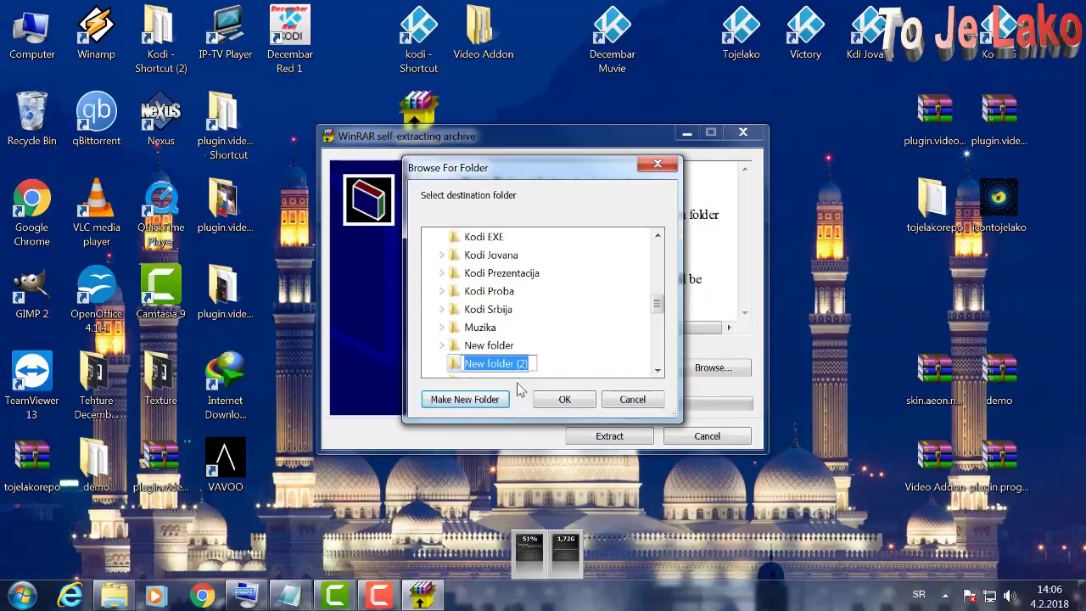
pyautogui.write('Decem')
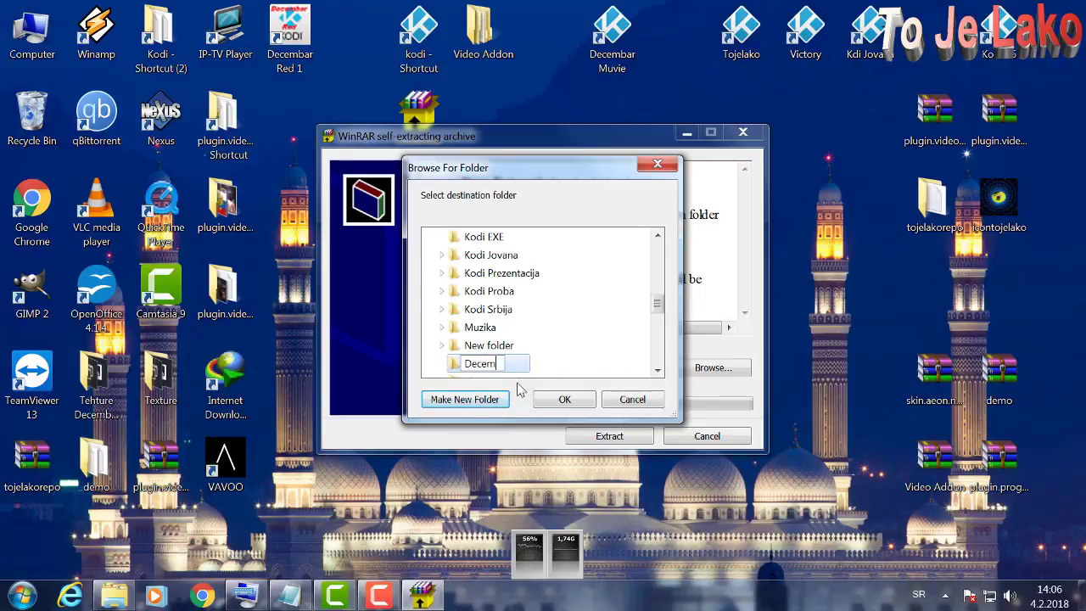
pyautogui.write('bar Exe')
pyautogui.click(565, 401)
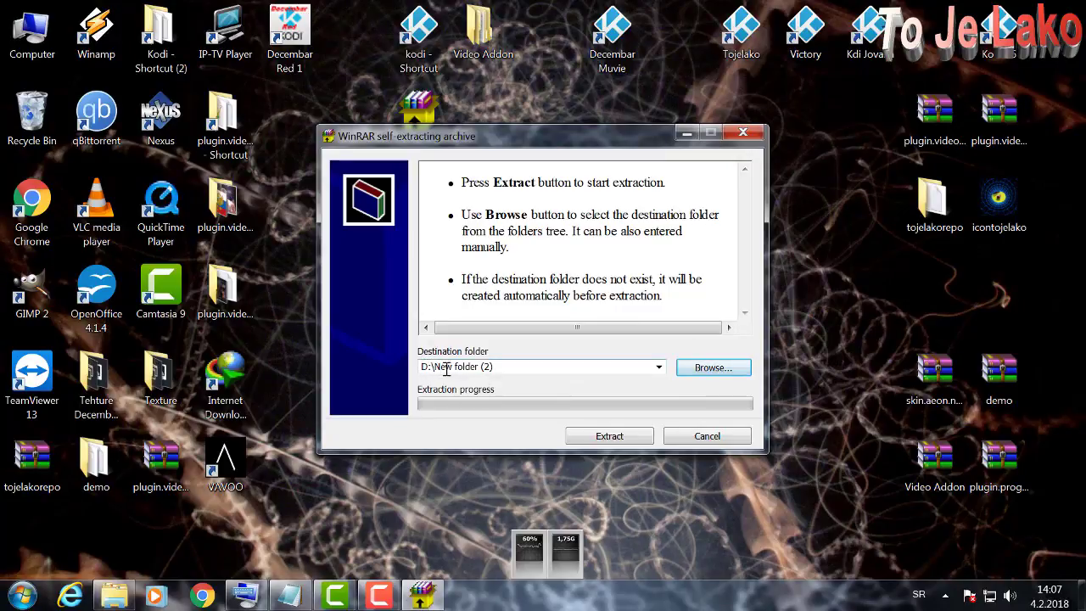
# Create a folder named Decembar exe in the user's home folder and choose it as the extraction destination
pyautogui.click(710, 367)
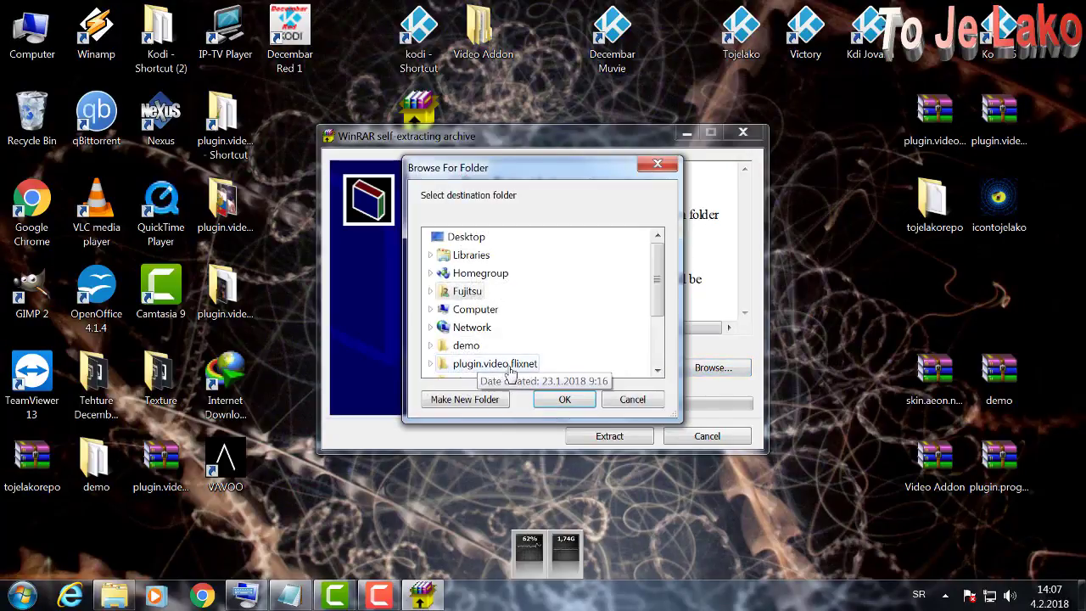
pyautogui.click(467, 399)
pyautogui.click(515, 363)
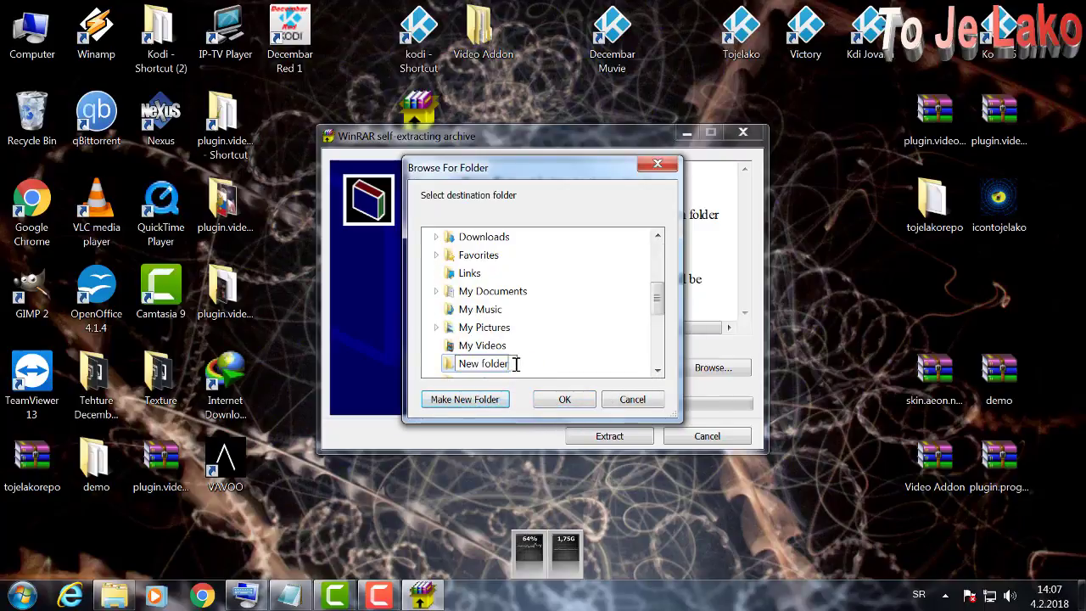
pyautogui.write('Decembar')
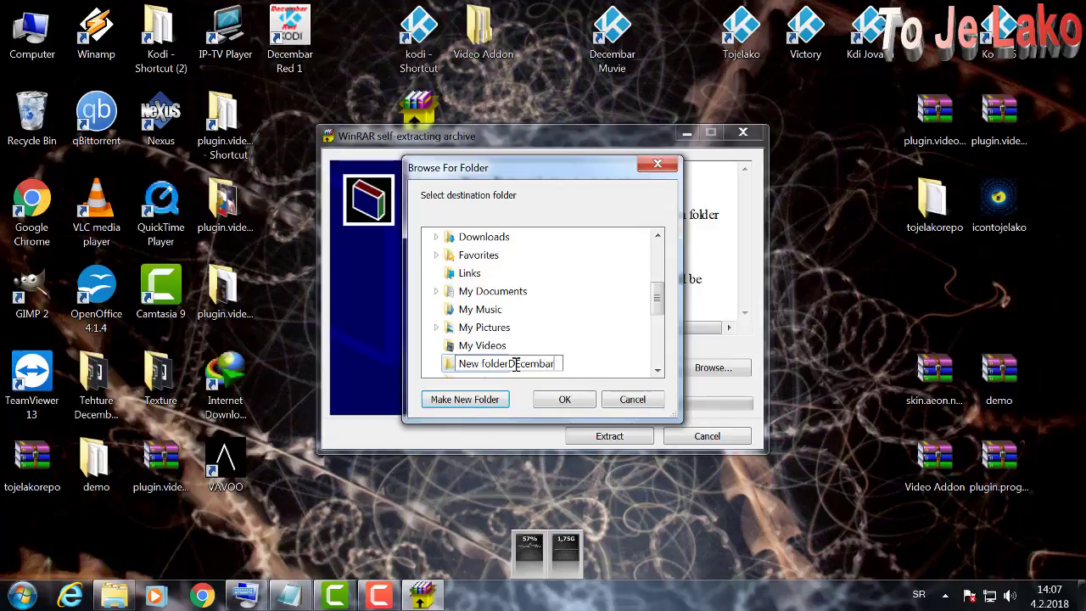
pyautogui.write(' ex')
pyautogui.press('BackSpace')
pyautogui.press('BackSpace')
pyautogui.press('BackSpace')
pyautogui.press('BackSpace')
pyautogui.press('BackSpace')
pyautogui.press('BackSpace')
pyautogui.press('BackSpace')
pyautogui.press('BackSpace')
pyautogui.press('BackSpace')
pyautogui.press('BackSpace')
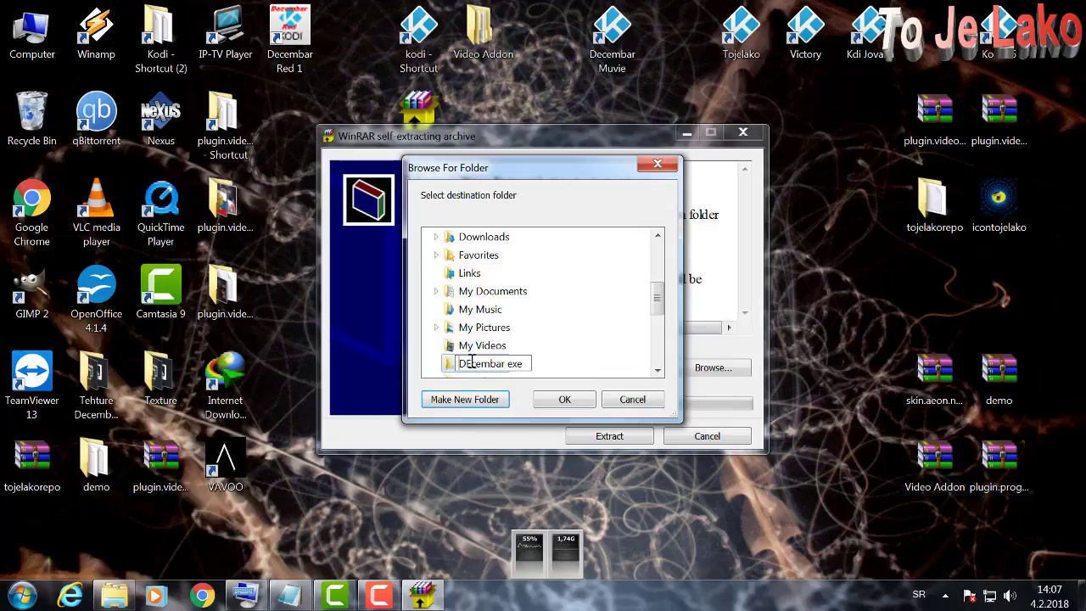
pyautogui.click(472, 362)
pyautogui.press('BackSpace')
pyautogui.write('e')
pyautogui.click(564, 399)
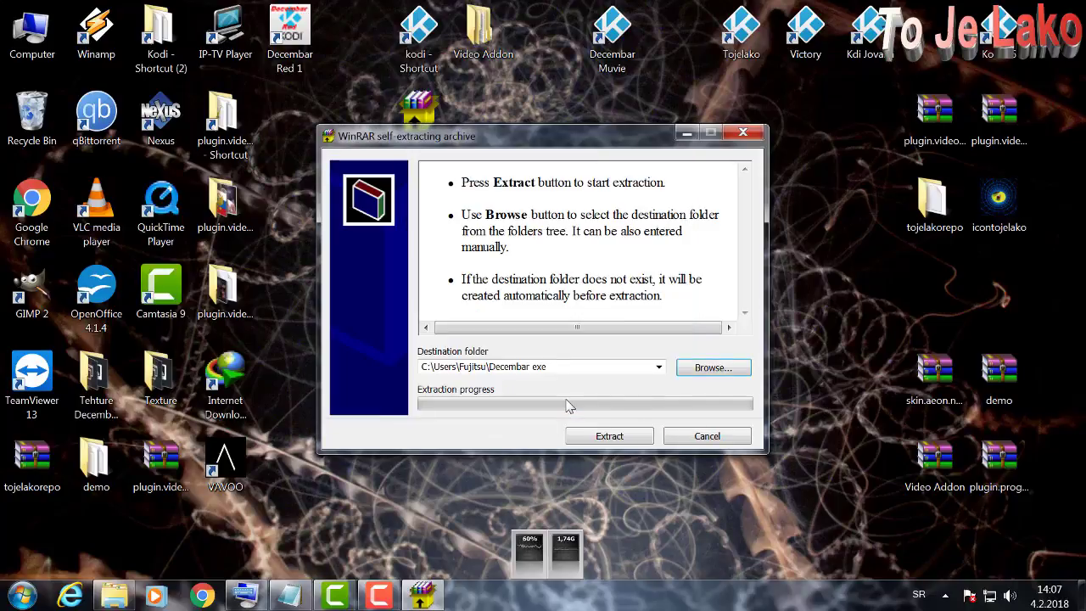
# Choose the Decembar Exe folder on New Volume (D:) as the destination and extract the archive there
pyautogui.click(693, 371)
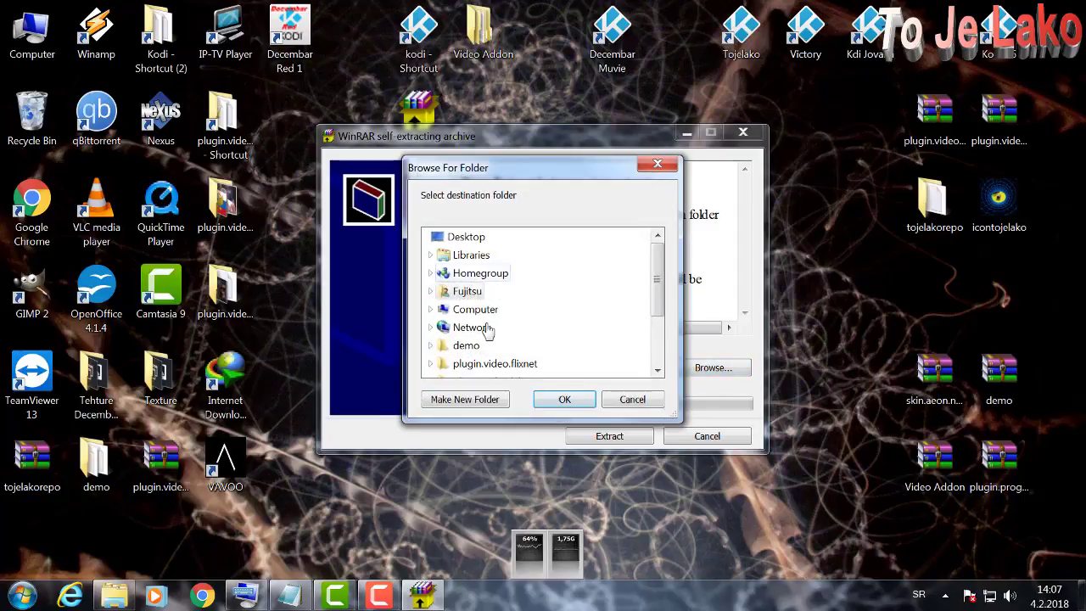
pyautogui.scroll(-2, 659, 293)
pyautogui.scroll(1, 582, 297)
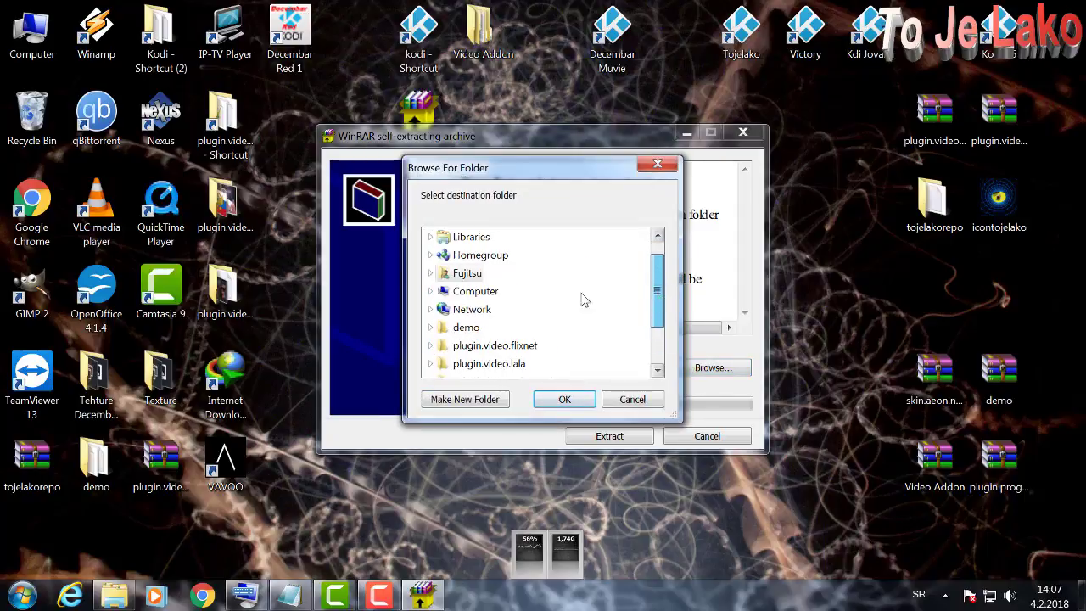
pyautogui.click(430, 291)
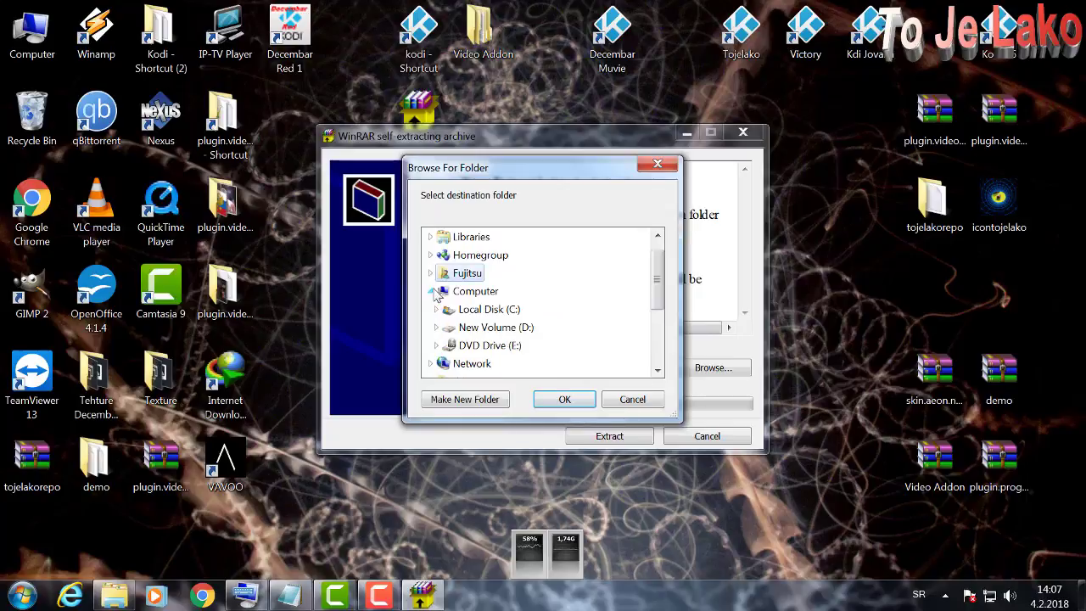
pyautogui.click(438, 328)
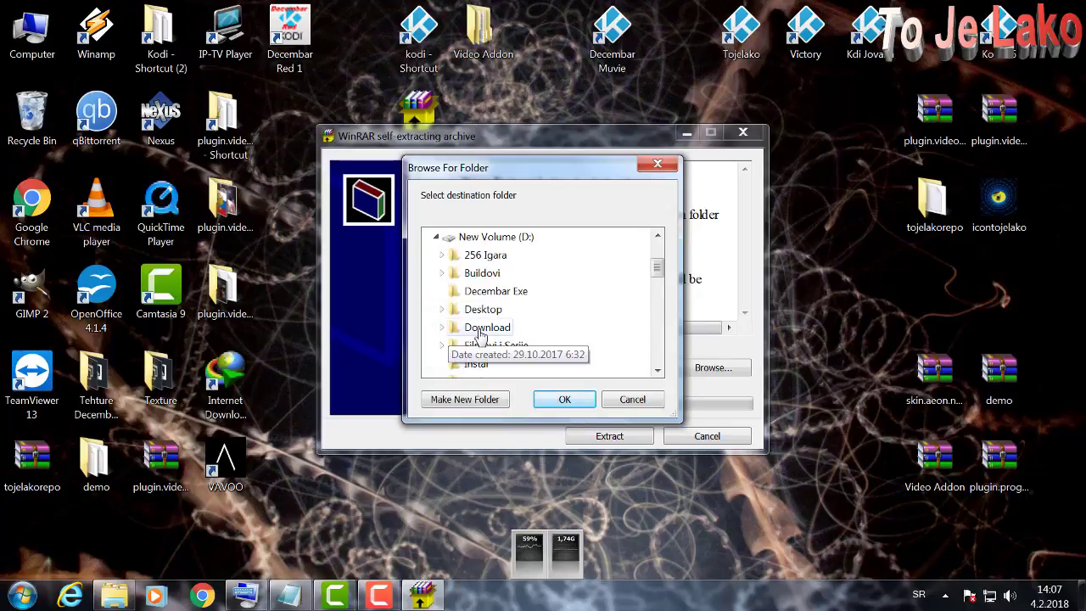
pyautogui.scroll(-1, 484, 335)
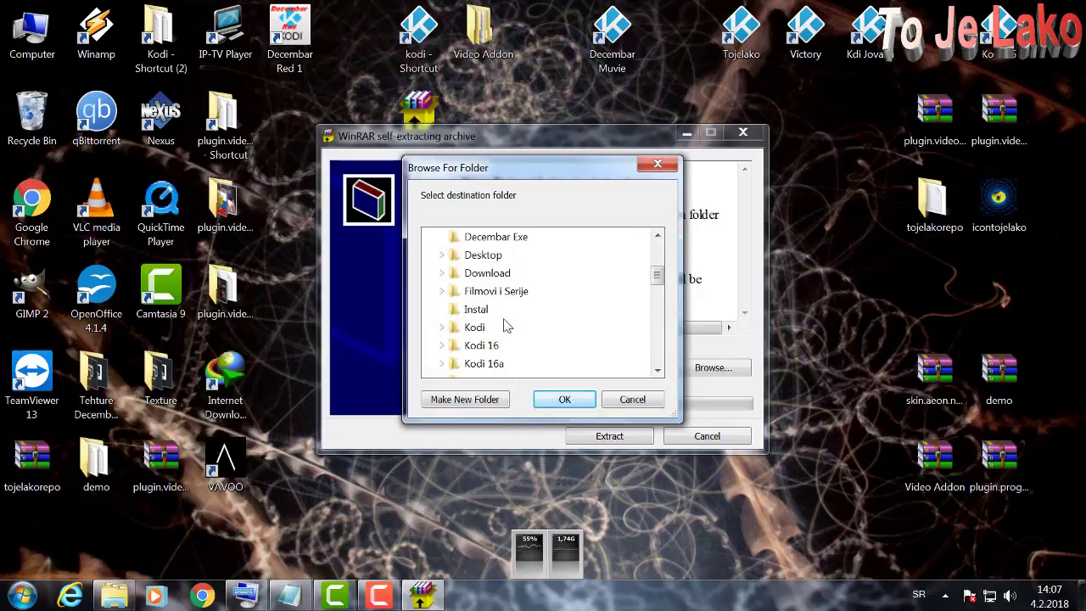
pyautogui.scroll(-2, 506, 327)
pyautogui.scroll(3, 526, 328)
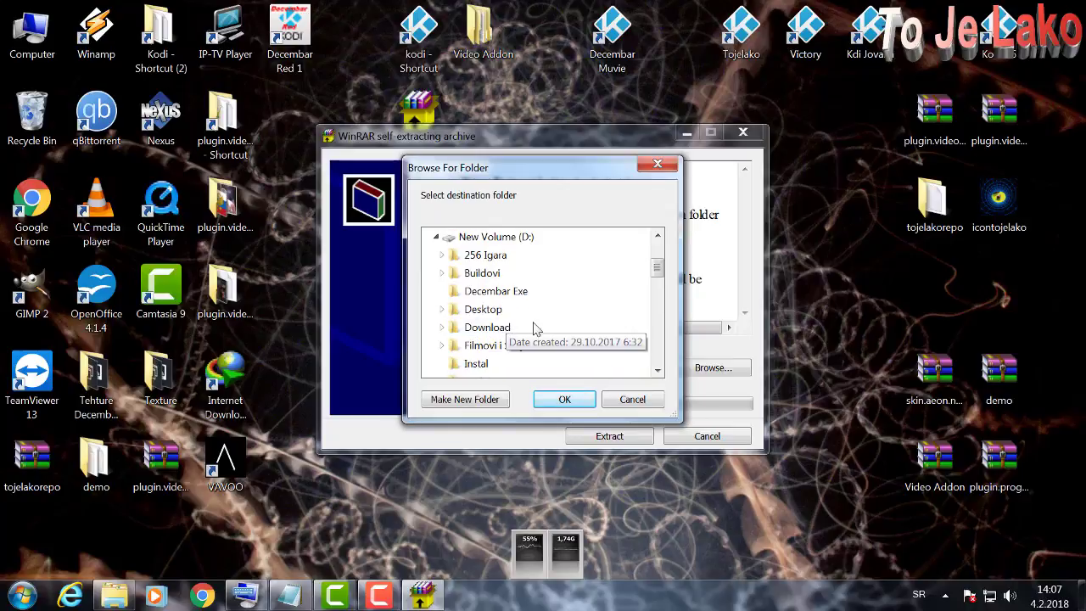
pyautogui.click(497, 290)
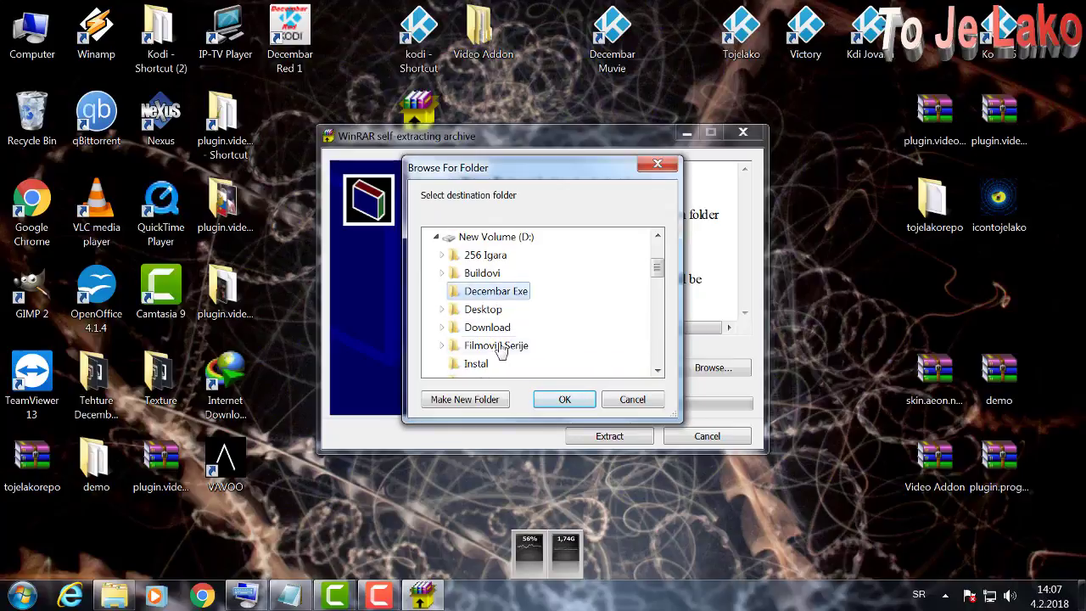
pyautogui.click(561, 397)
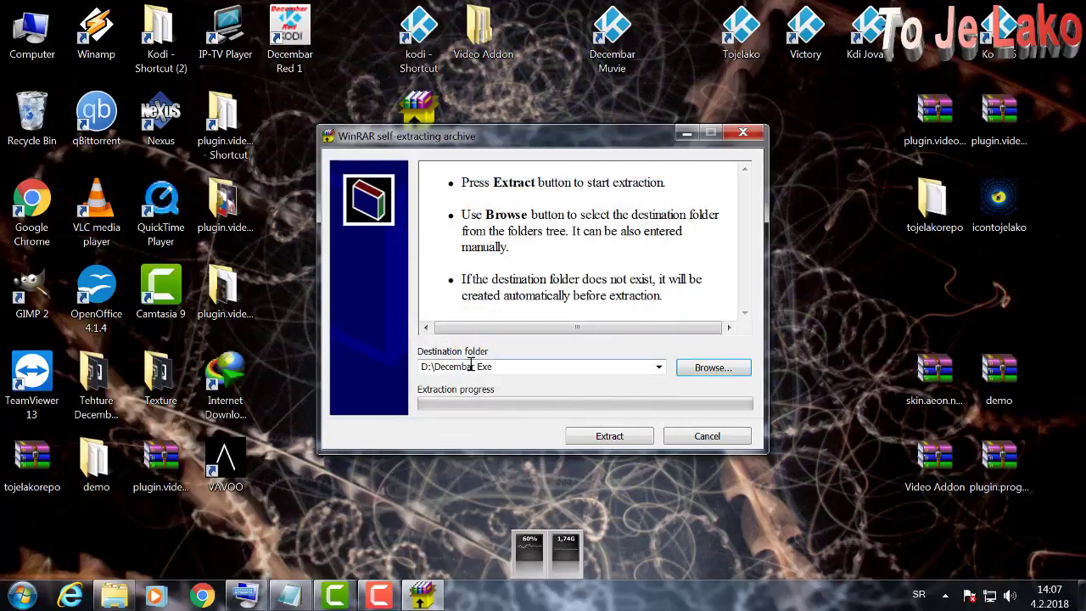
pyautogui.click(604, 438)
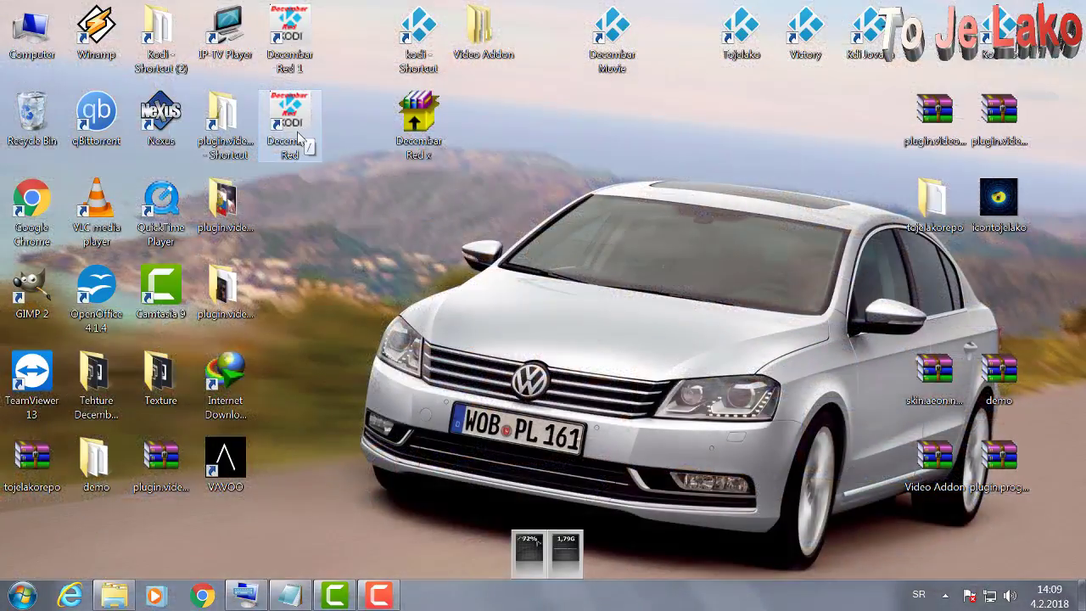
# Rename the new Decembar Red desktop shortcut by adding exe to the end of its name
pyautogui.rightClick(299, 138)
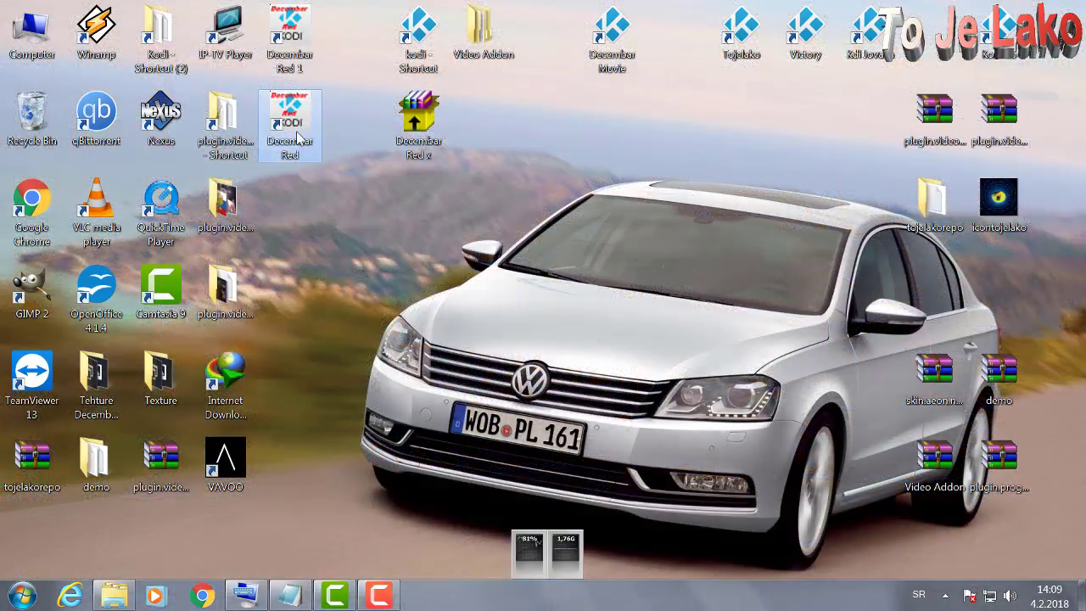
pyautogui.click(339, 476)
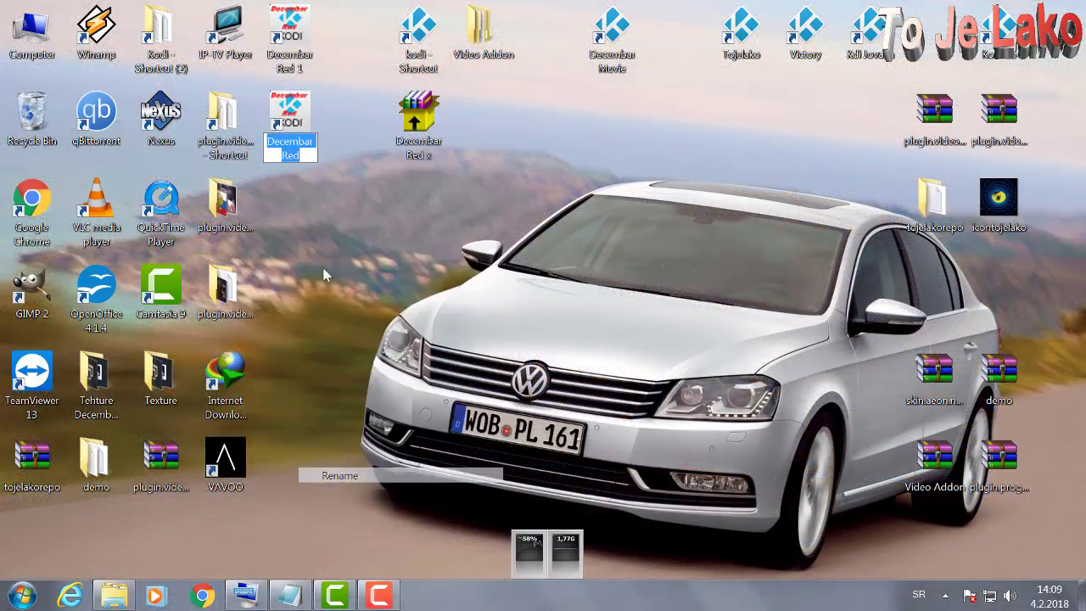
pyautogui.press('End')
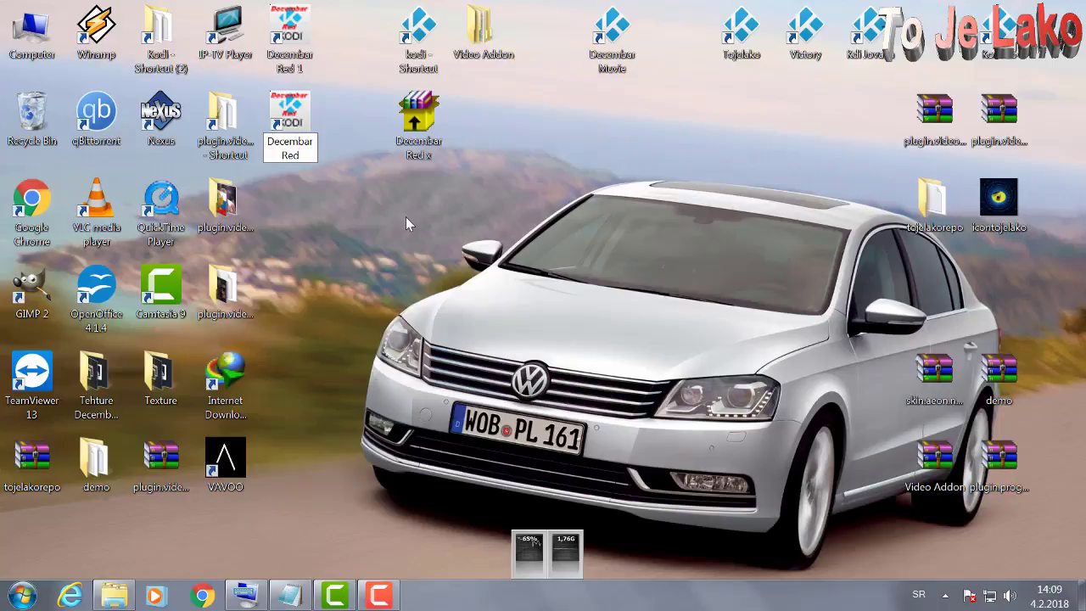
pyautogui.write('exe')
pyautogui.press('Return')
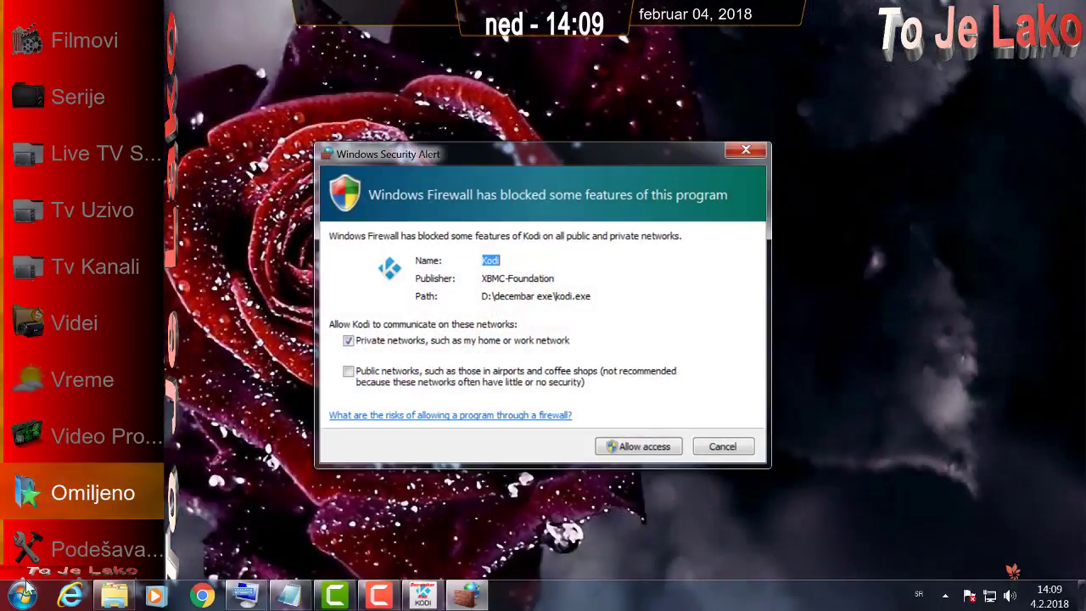
# Allow Kodi to communicate on private networks in the Windows Firewall alert
pyautogui.click(658, 455)
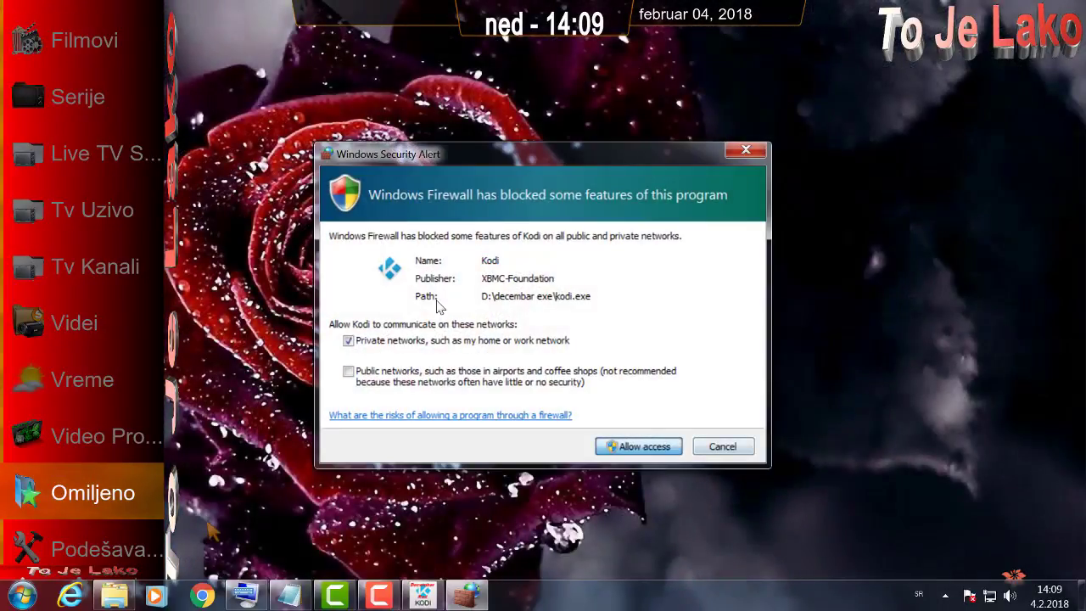
pyautogui.click(656, 447)
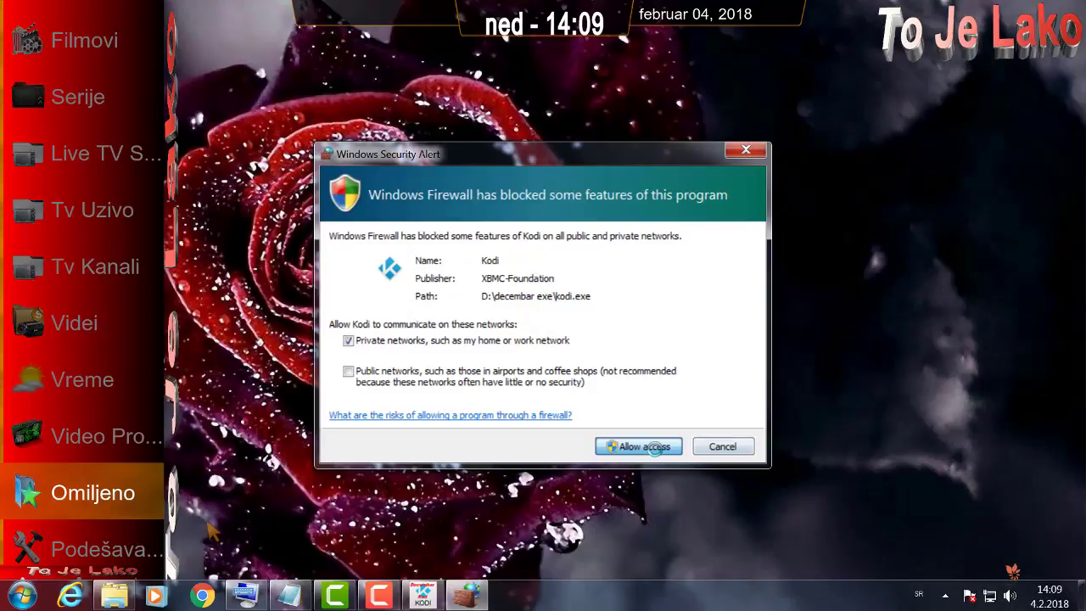